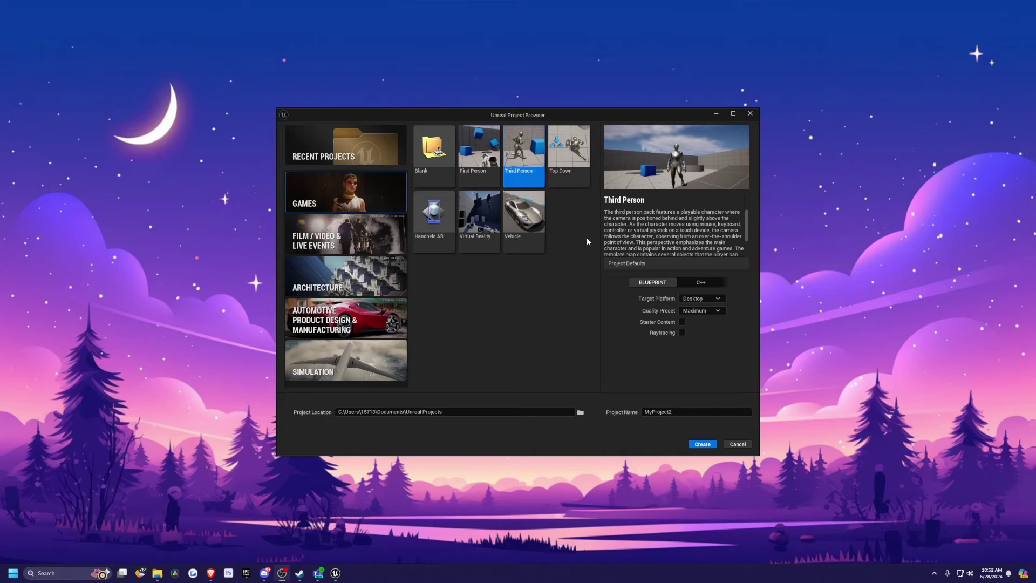
- Create a Games project from the Third Person template and name it MonsterCatcher
left_click(623, 232)
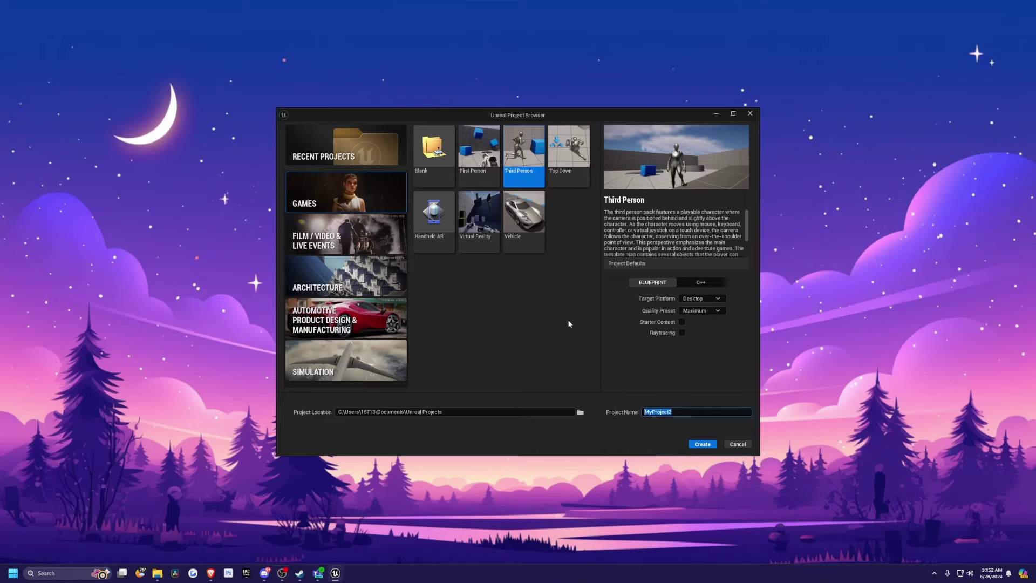
left_click(692, 414)
left_click(337, 204)
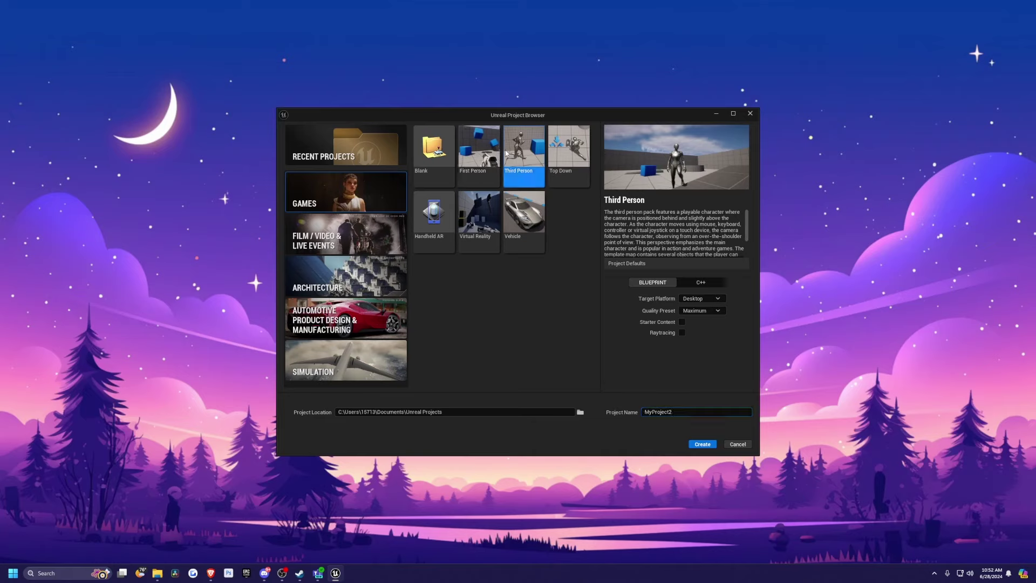
left_click_drag(681, 412, 574, 405)
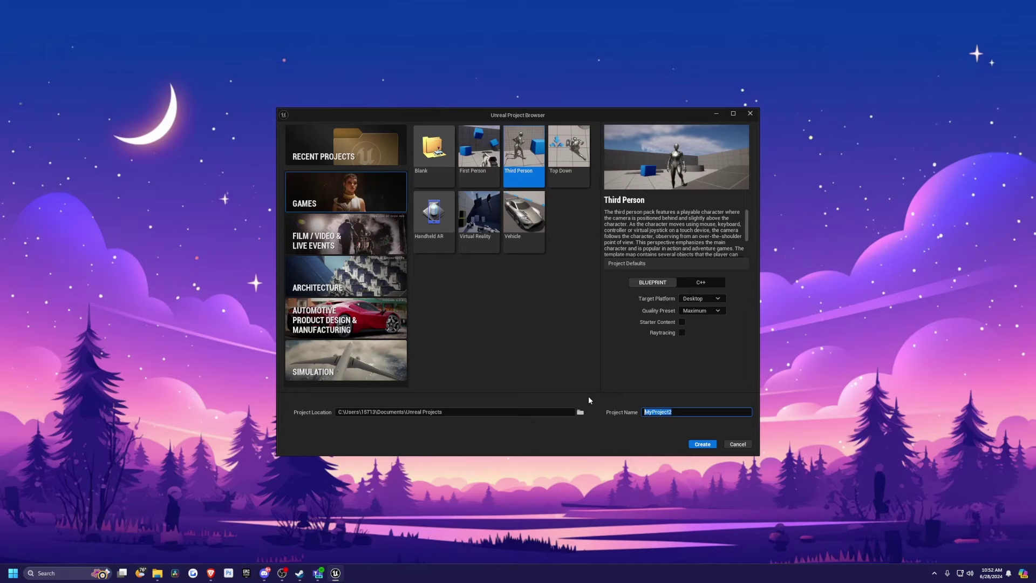
double_click(680, 412)
type("MonsterS")
left_click(695, 446)
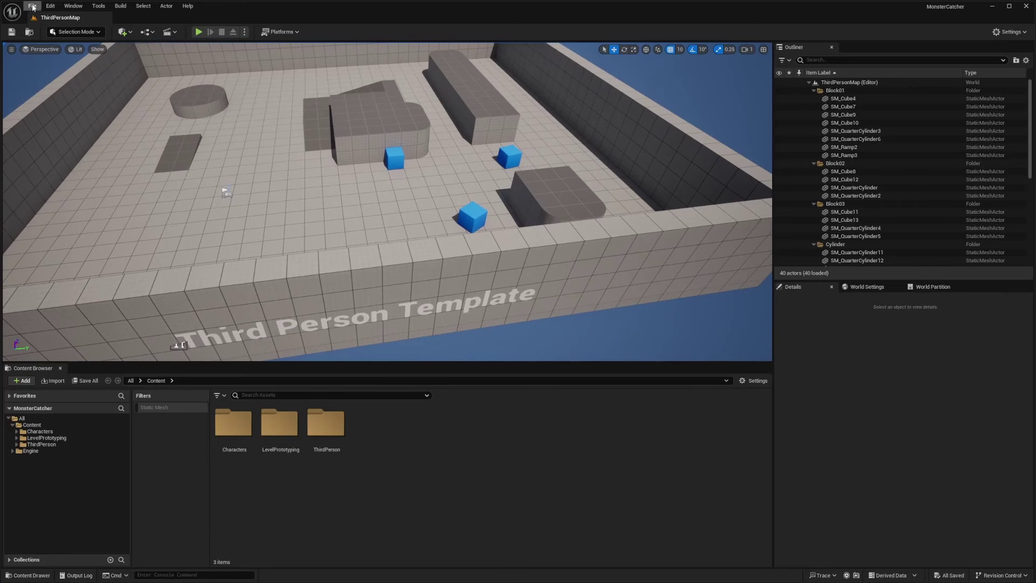
- Enable the AscentCombatFramework, AscentToolset and AscentUITools plugins and restart the editor
left_click(31, 6)
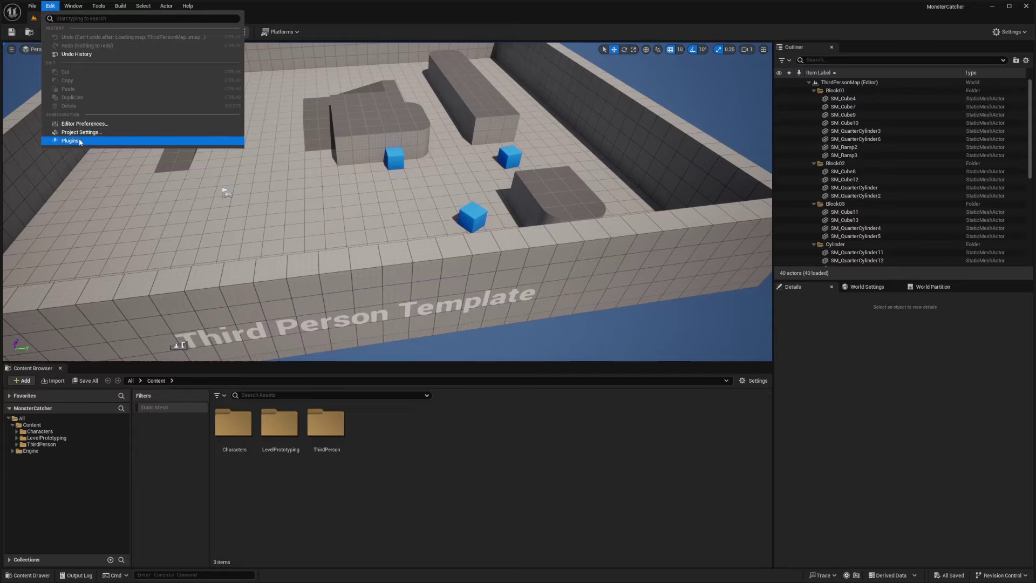
left_click(78, 141)
type("ascent")
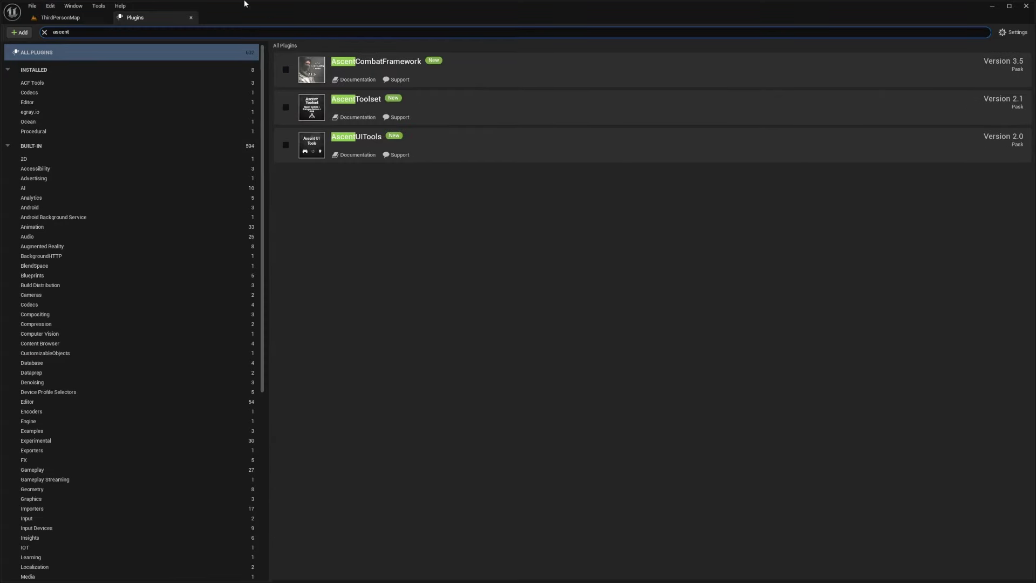
left_click(286, 69)
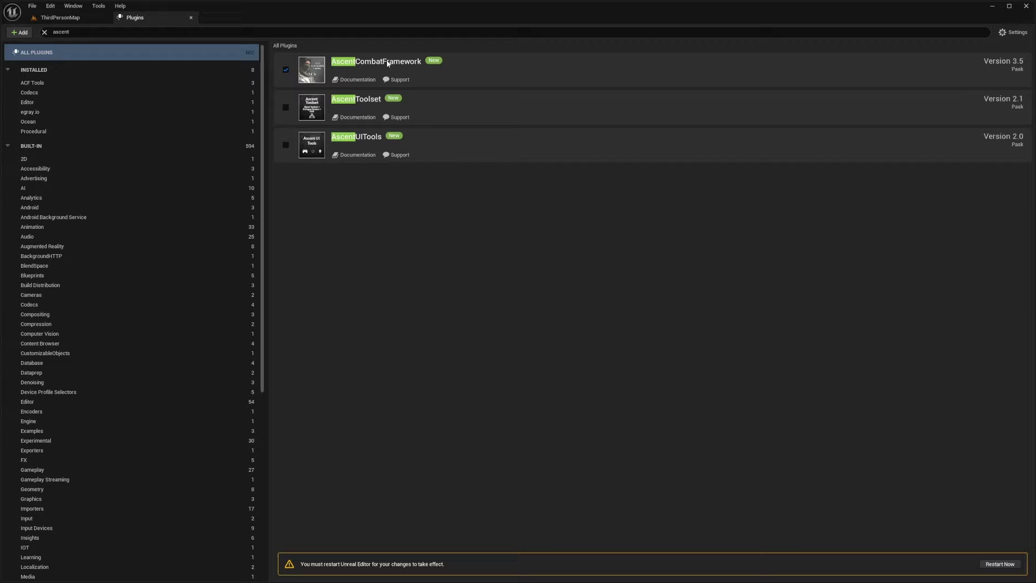
left_click(286, 107)
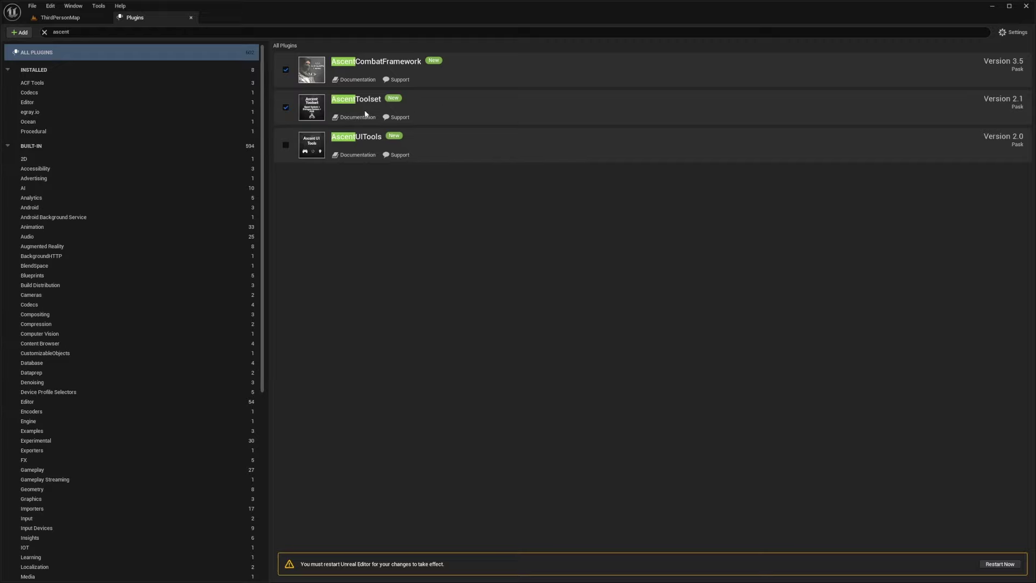
left_click(285, 146)
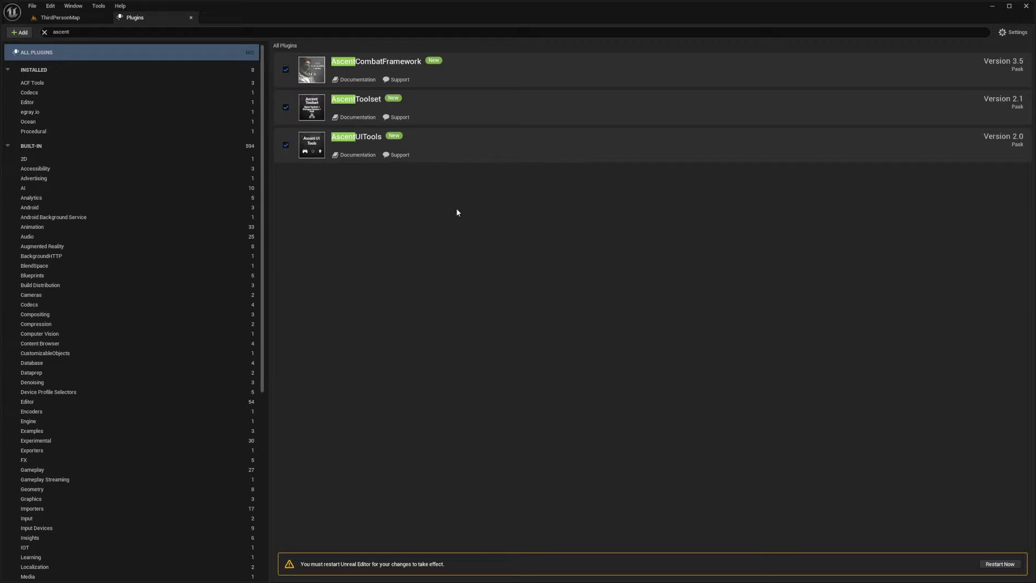
left_click(998, 564)
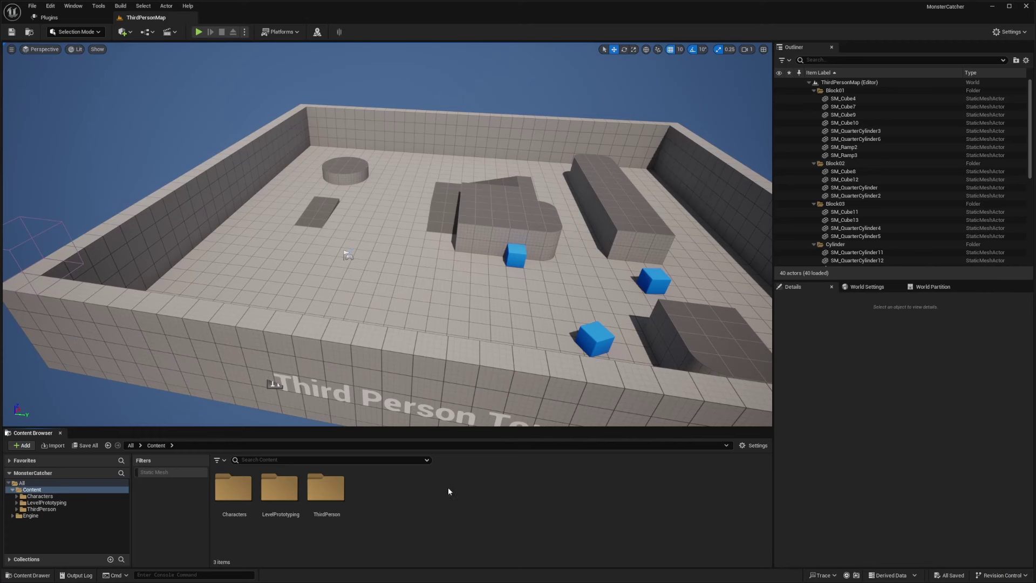
- Create a folder named Weapons in the project's Content folder and open it
right_click(399, 501)
left_click(430, 200)
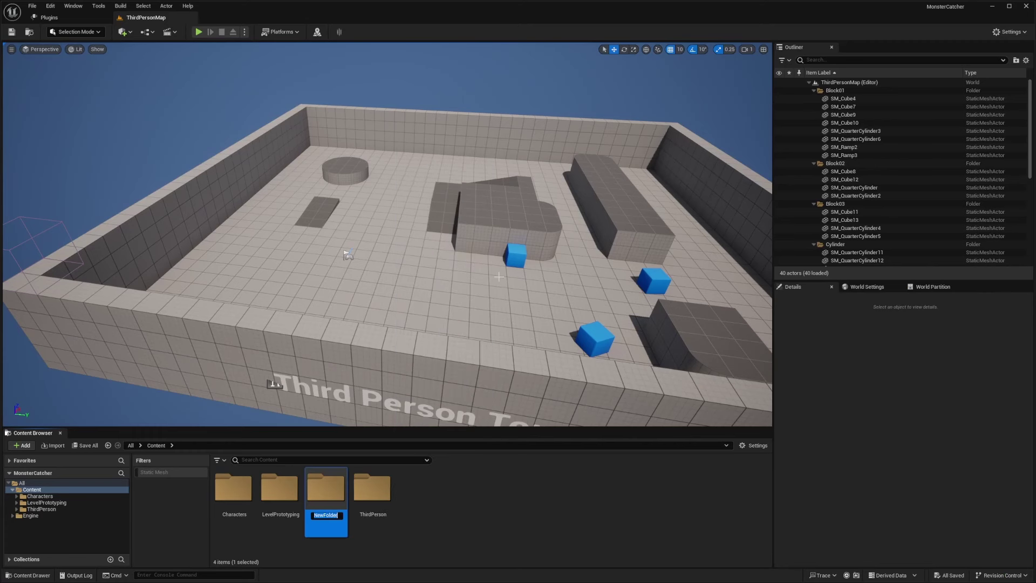
type("Weapons")
key("Return")
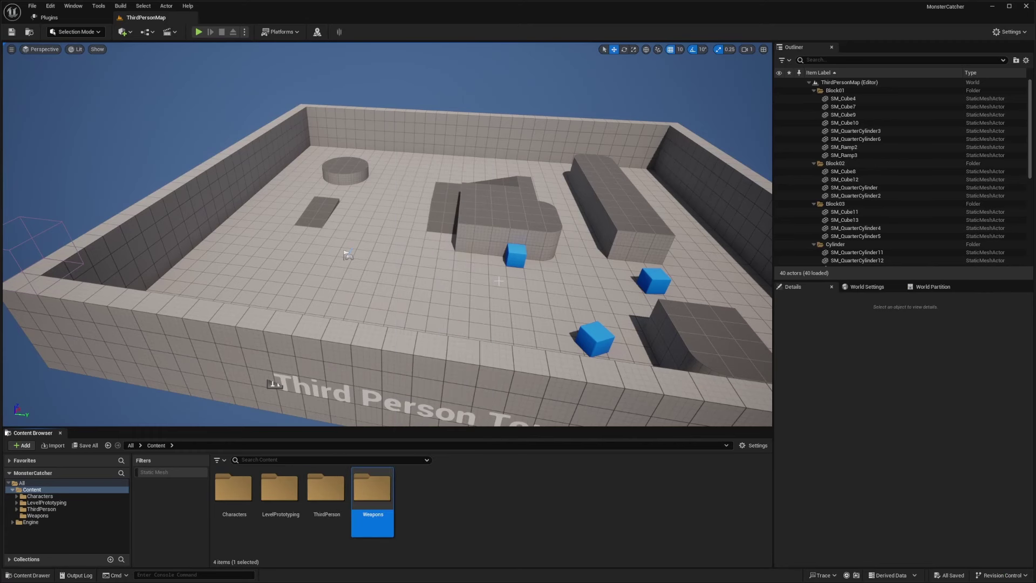
double_click(386, 504)
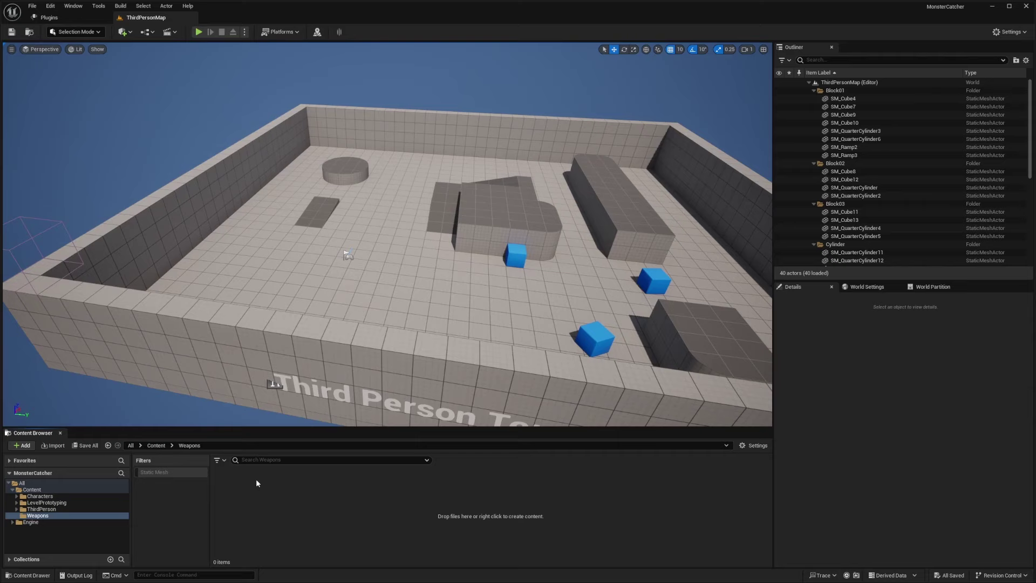
left_click_drag(387, 448, 387, 453)
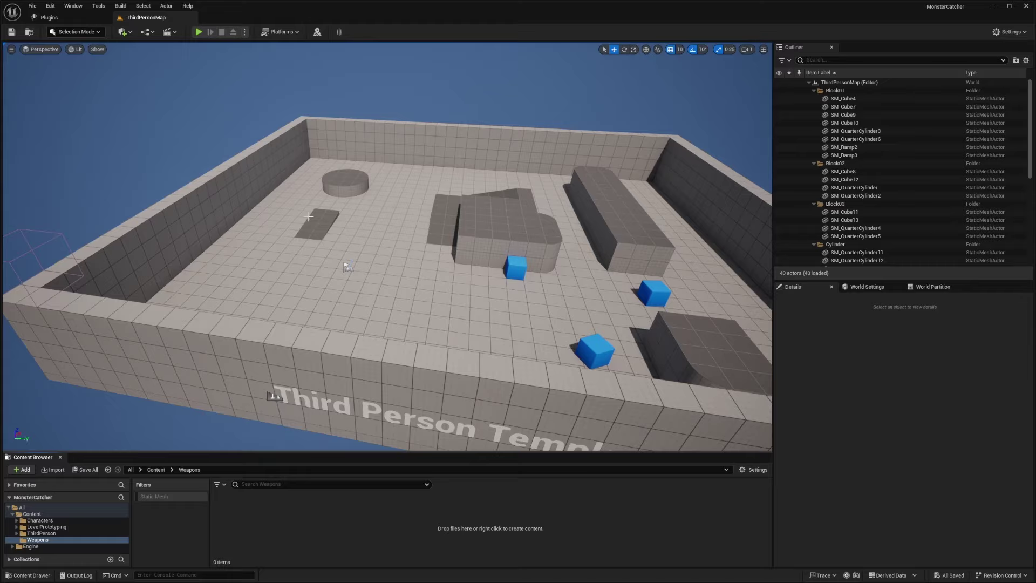
key("w")
right_click_drag(331, 251, 443, 205)
scroll(331, 251, "down", 2)
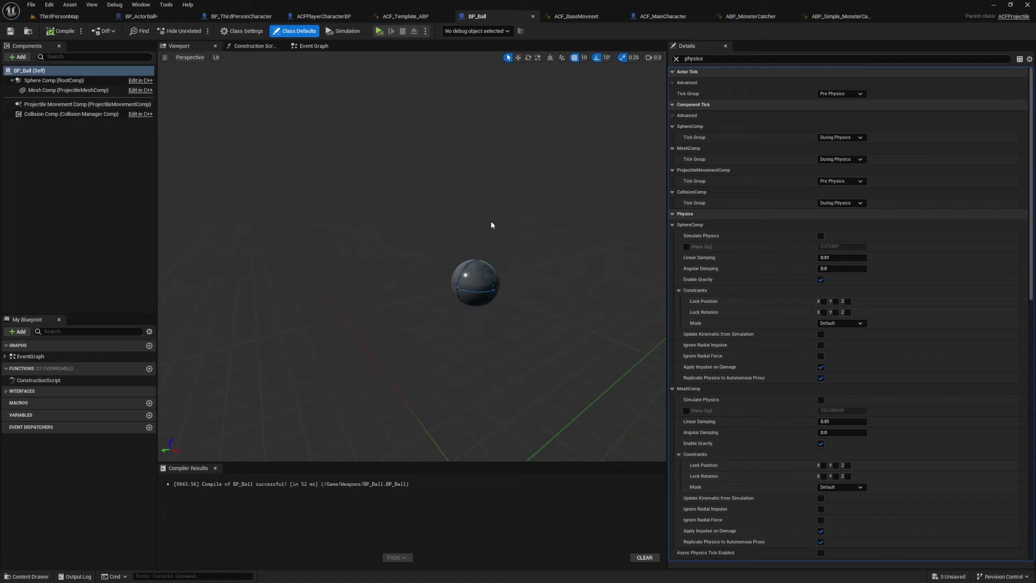
- Place the BP_Ball blueprint in ThirdPersonMap above the floor and run a simulation of the level
left_click(73, 17)
left_click_drag(279, 469, 294, 153)
right_click_drag(412, 194, 407, 195)
key("alt+s")
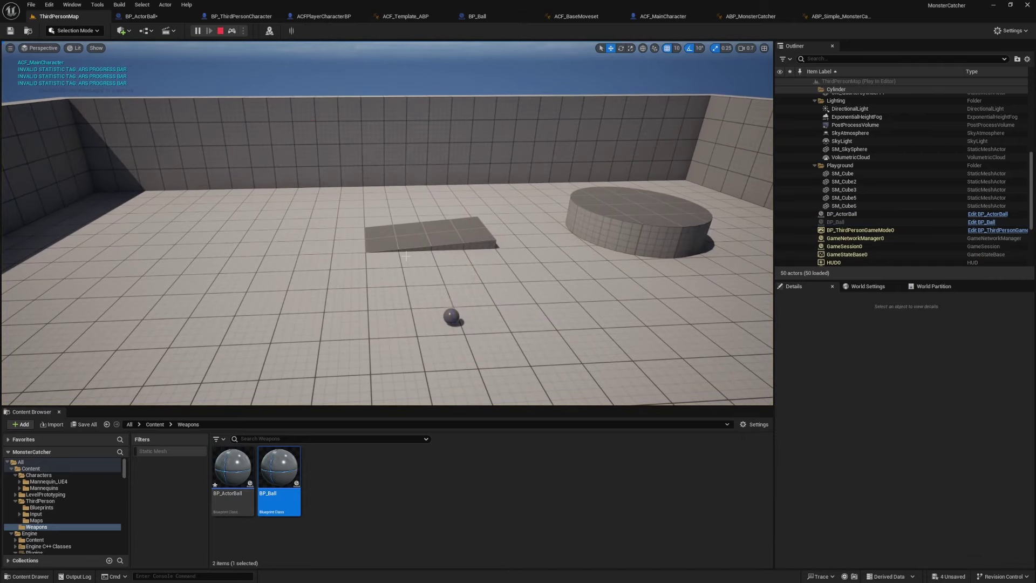
right_click_drag(404, 235, 406, 240)
left_click(889, 139)
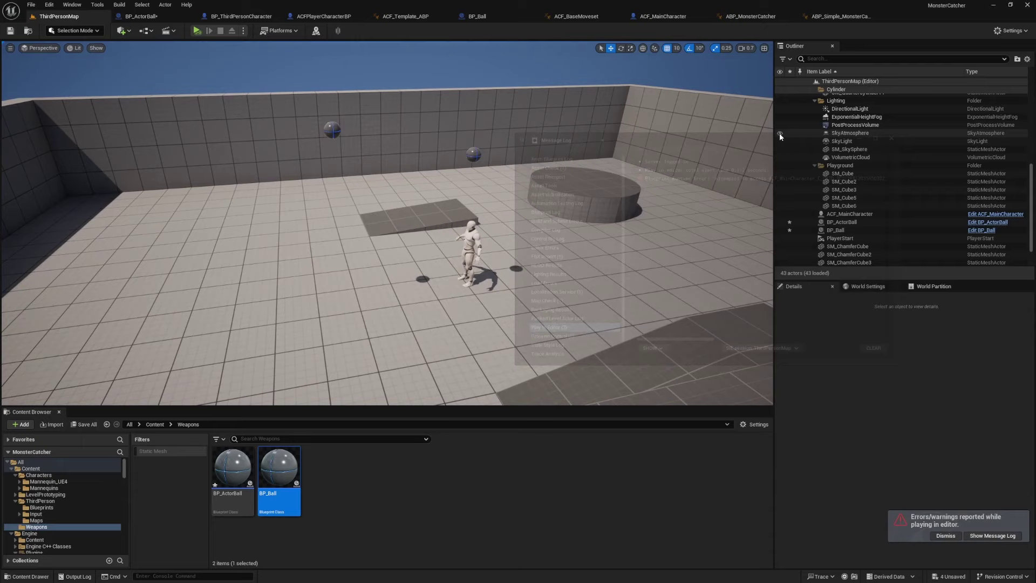
- Move the BP_Ball actor along the X axis to 740, away from the character
right_click_drag(406, 131, 388, 126)
left_click(353, 133)
left_click_drag(376, 131, 146, 139)
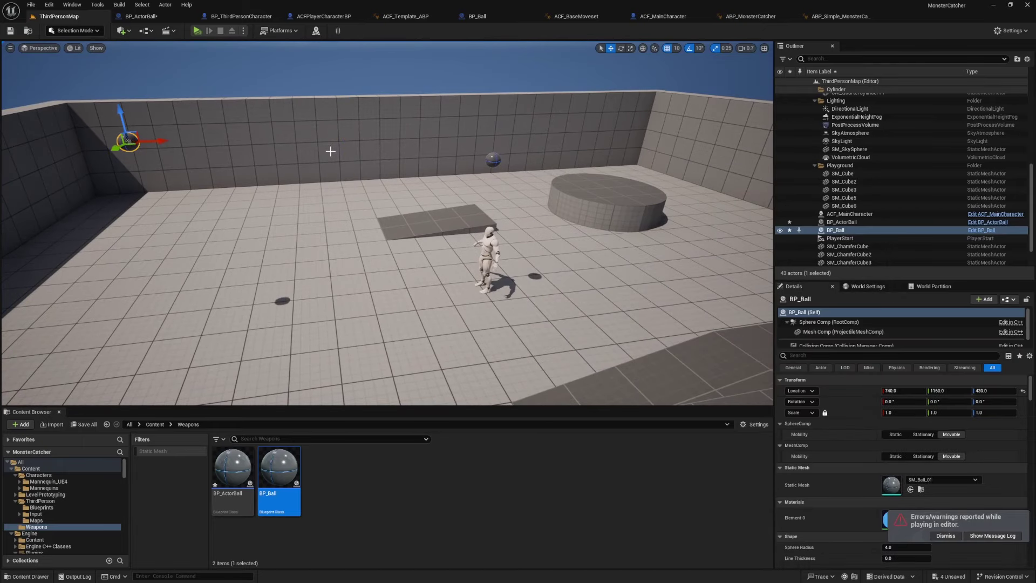
right_click_drag(331, 151, 324, 151)
- Simulate the level again and inspect the ball resting on the floor up close
key("alt+s")
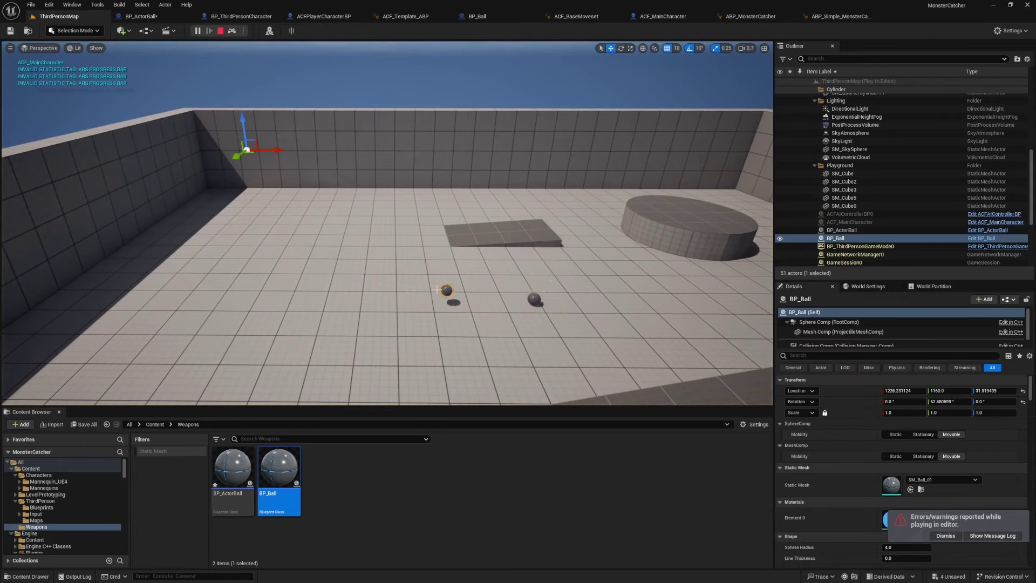
right_click_drag(513, 291, 642, 311)
key("w")
key("w")
scroll(613, 337, "down", 4)
right_click_drag(560, 279, 502, 275)
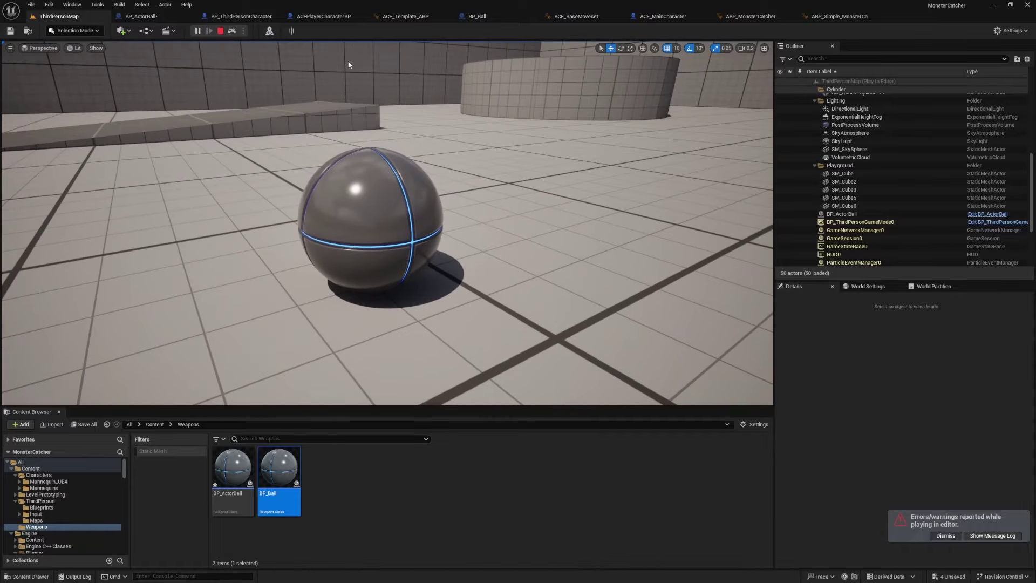
- Open the BP_ActorBall event graph, stop the running simulation and save the blueprint
left_click(475, 17)
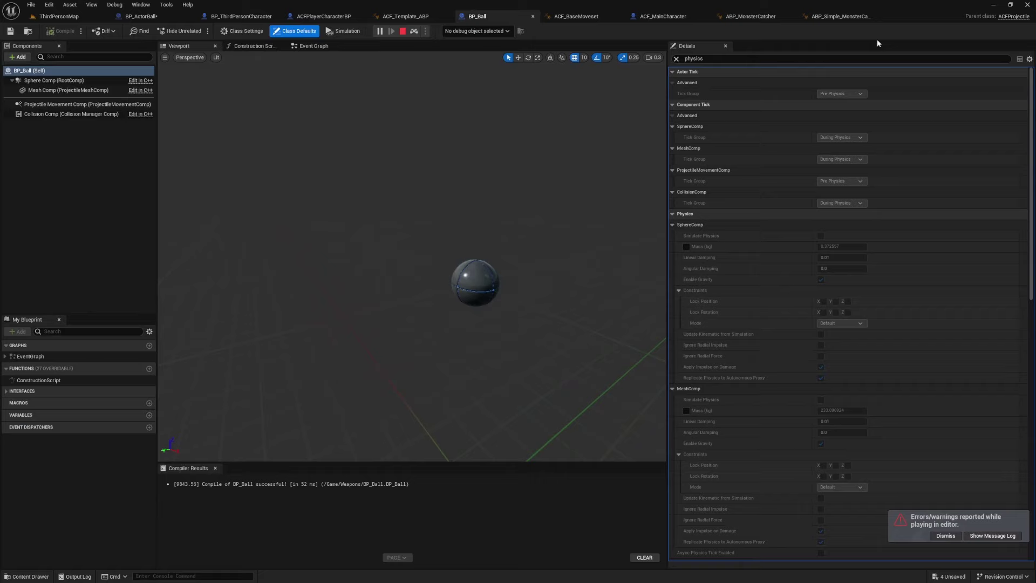
left_click(141, 16)
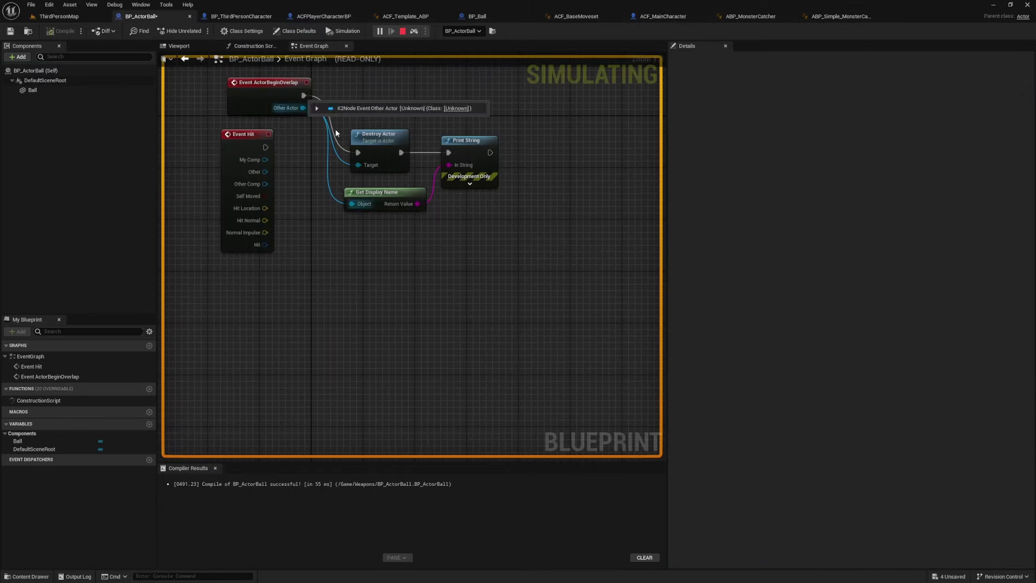
right_click_drag(392, 117, 405, 168)
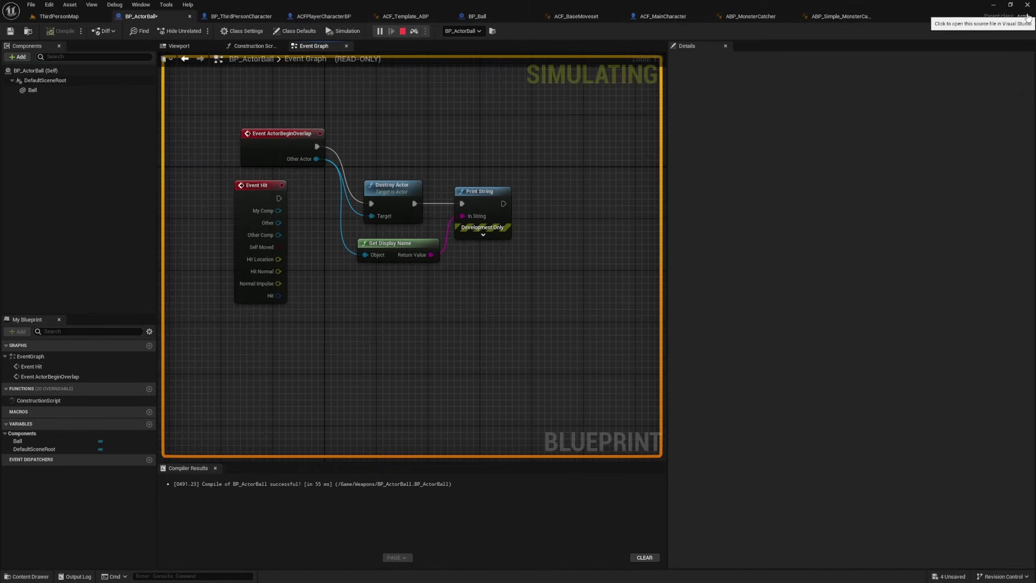
key("Escape")
key("ctrl+s")
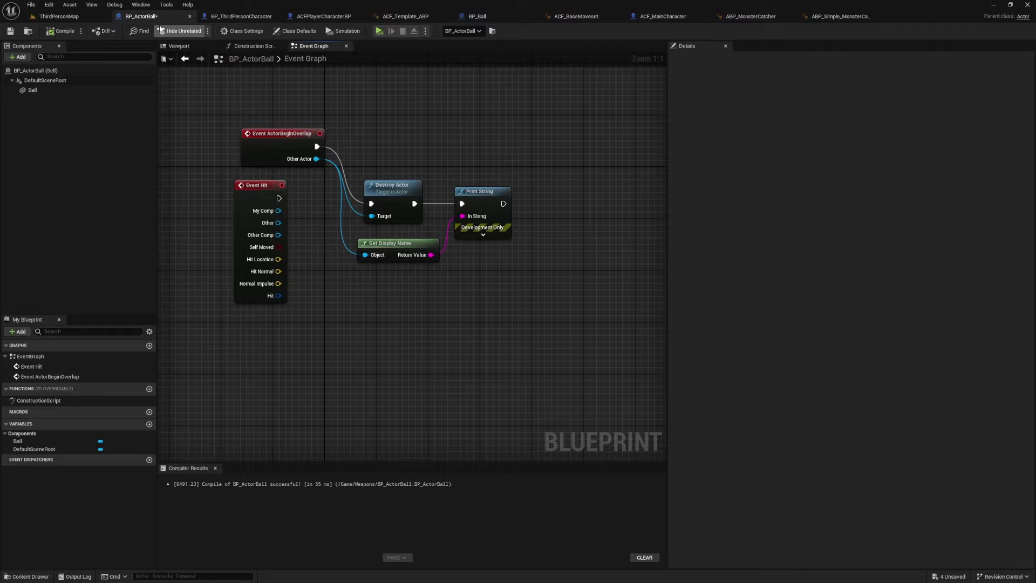
- Line up Destroy Actor with Event ActorBeginOverlap and move the Print String and Get Display Name nodes up beside them
left_click_drag(392, 197, 403, 137)
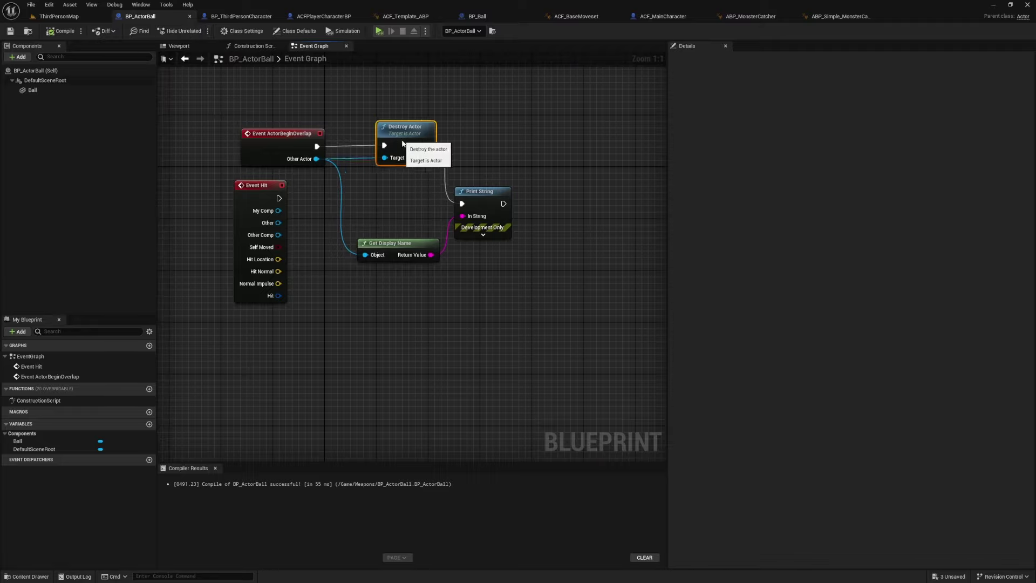
left_click_drag(454, 113, 278, 135)
key("q")
left_click(481, 191)
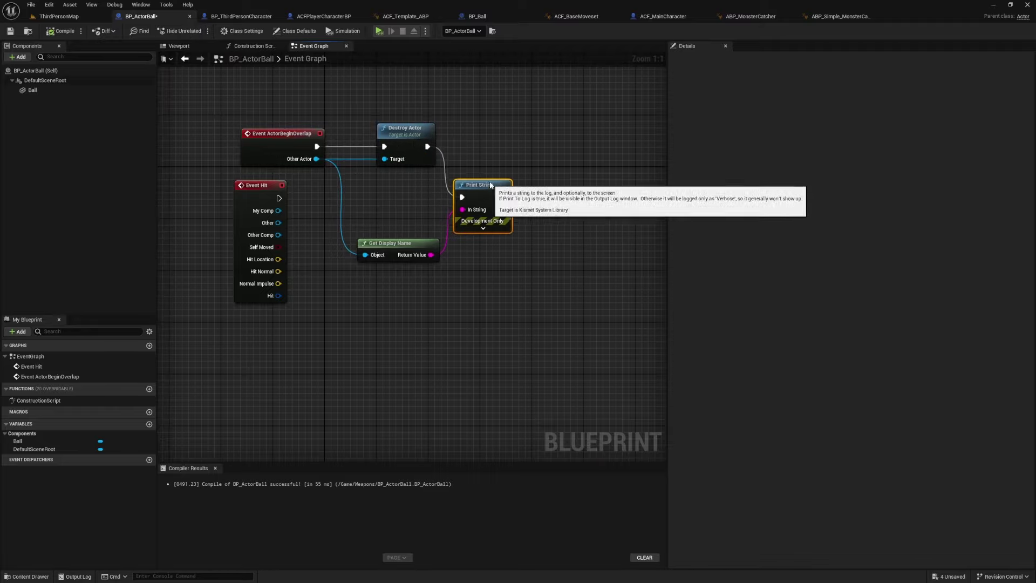
left_click_drag(480, 192, 493, 159)
left_click_drag(393, 244, 400, 198)
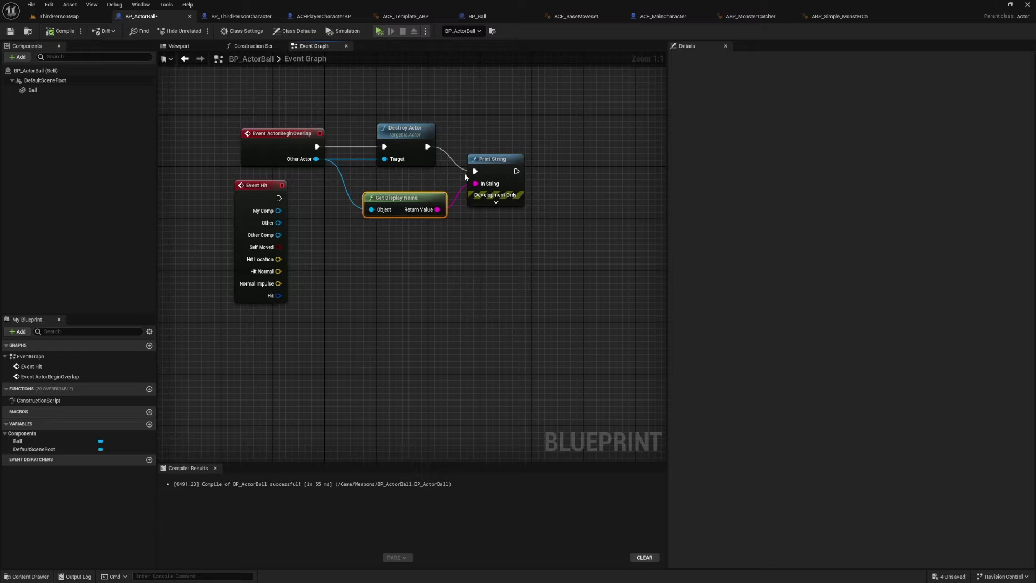
left_click(508, 163)
- Delete the unused Event Hit node from the graph, compile BP_ActorBall and save it
left_click_drag(311, 182, 262, 243)
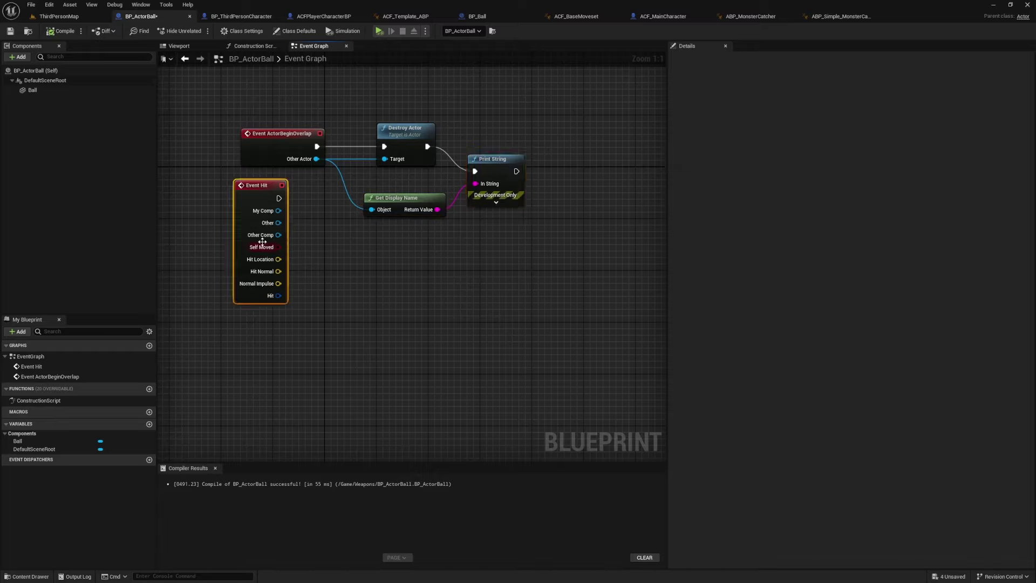
key("Delete")
left_click(63, 31)
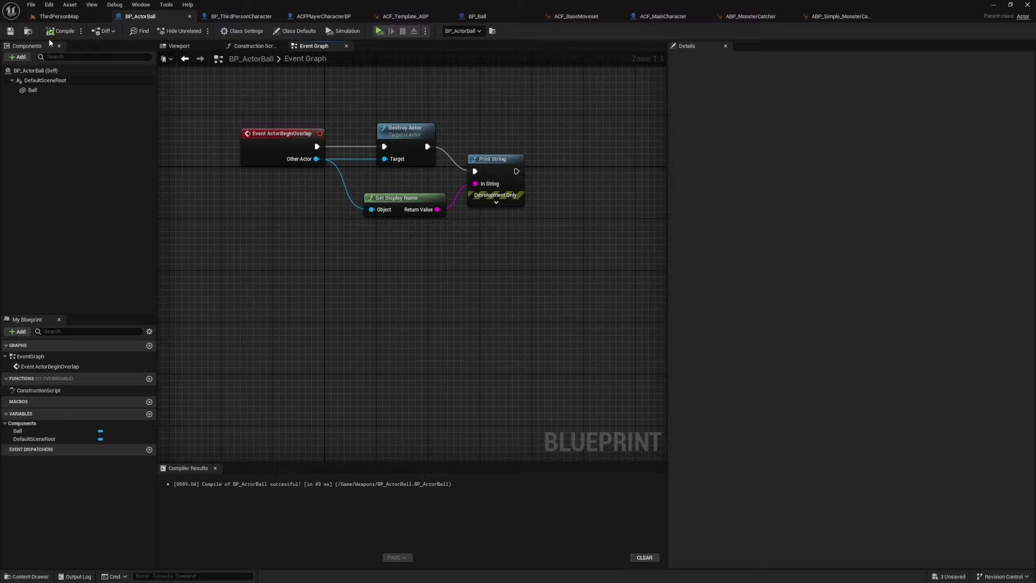
key("ctrl+s")
- Examine the Ball component's mesh, physics and collision settings and the overlap events available on BP_ActorBall
left_click(45, 89)
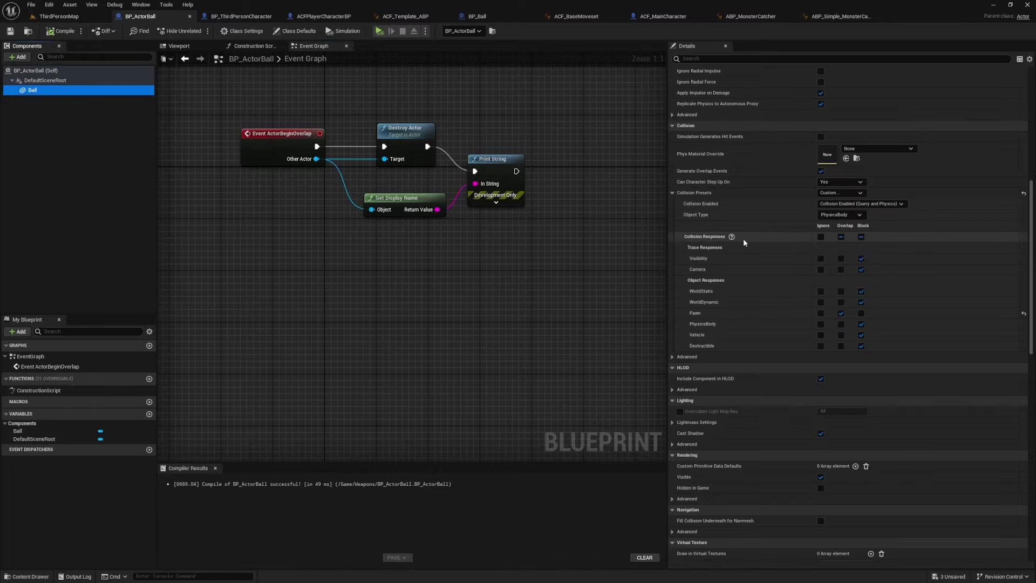
scroll(842, 234, "up", 10)
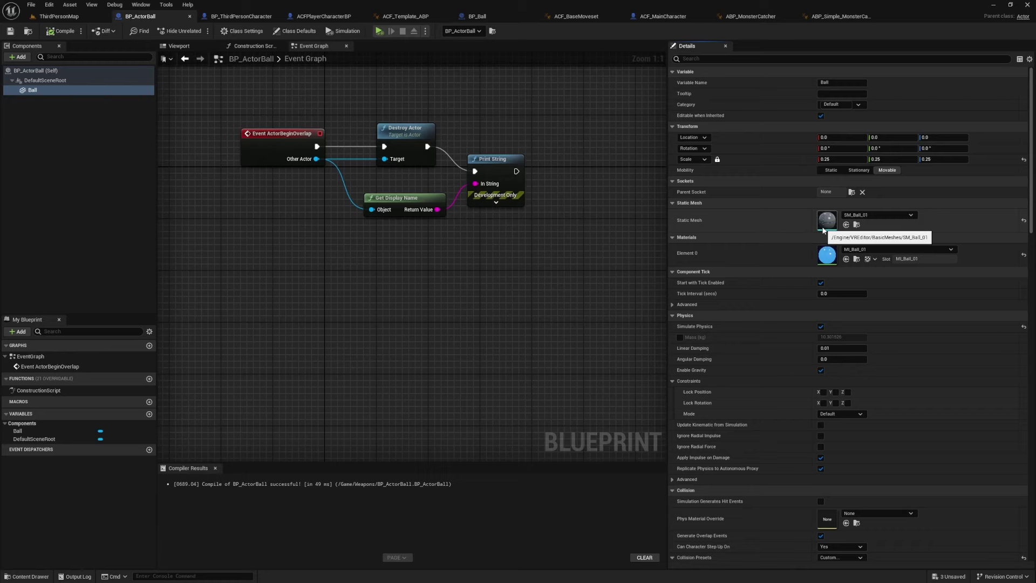
scroll(999, 274, "down", 10)
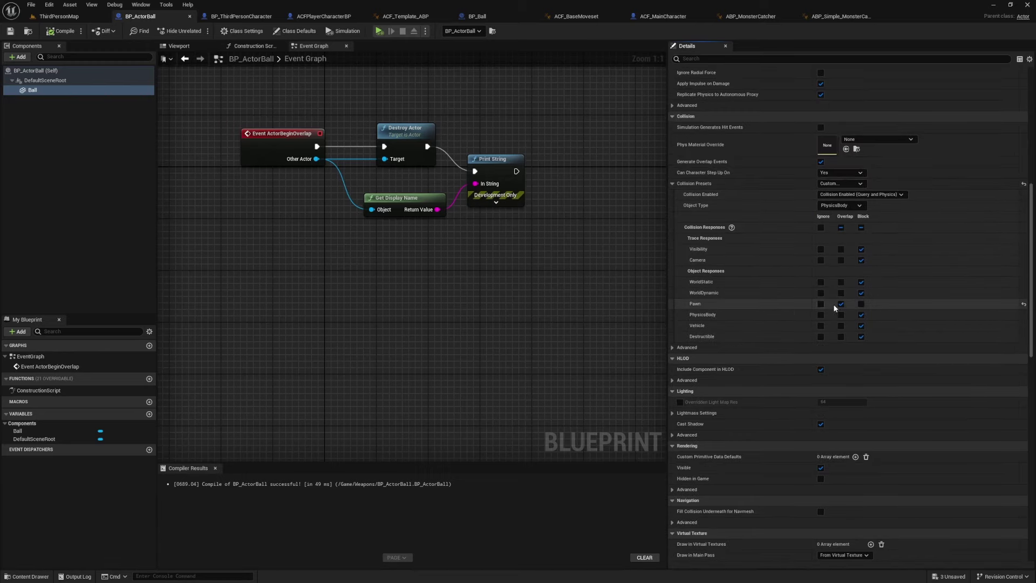
left_click(281, 153)
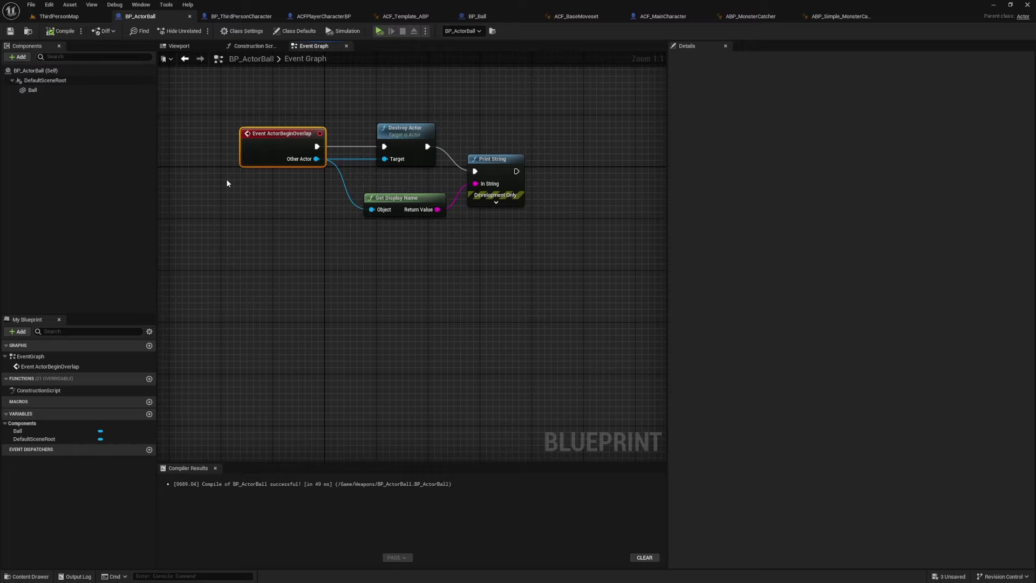
left_click(36, 71)
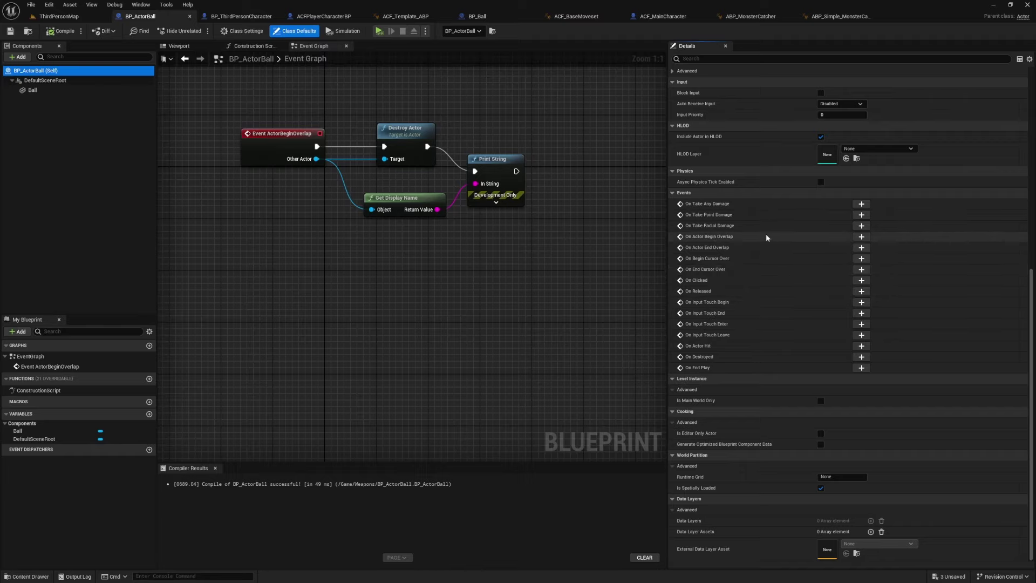
- Move the Destroy Actor, Get Display Name and Print String nodes together farther away from Event ActorBeginOverlap
left_click_drag(331, 102, 276, 144)
mouse_move(435, 102)
left_mouse_down()
mouse_move(404, 142)
mouse_move(455, 105)
left_mouse_up()
left_click_drag(511, 149, 440, 213)
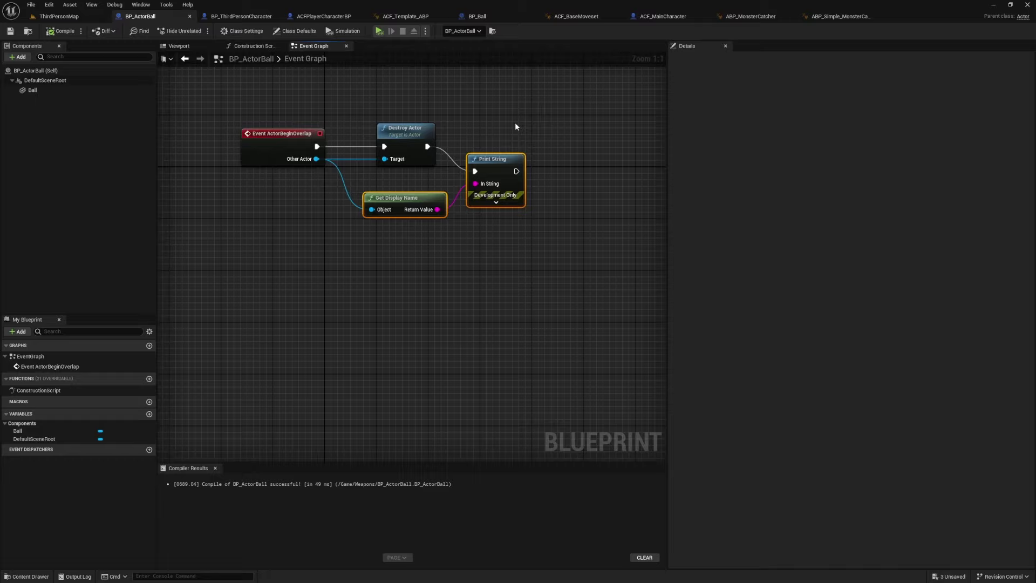
left_click_drag(513, 97, 353, 233)
left_click_drag(390, 130, 486, 128)
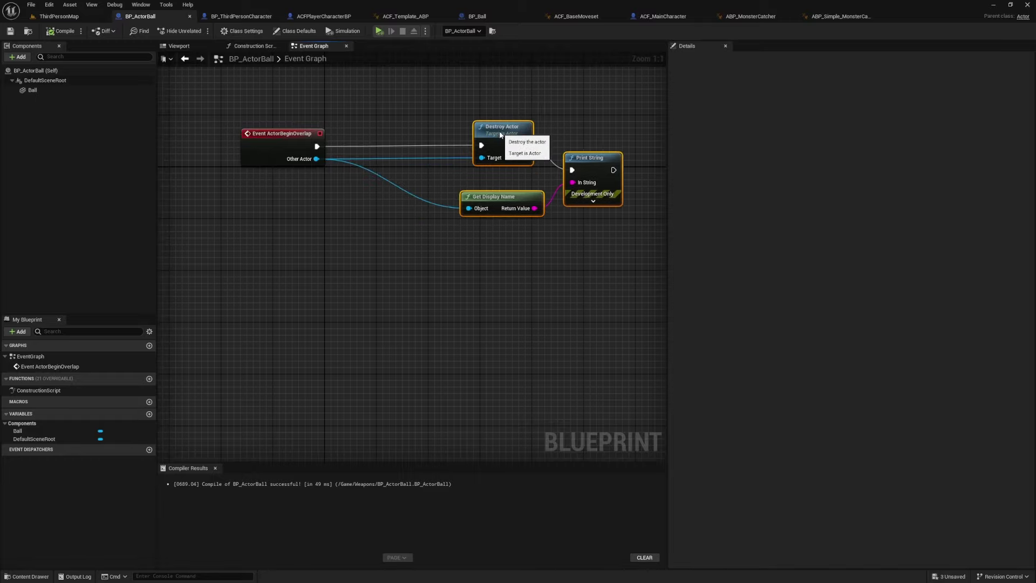
left_click(399, 135)
left_click(310, 150)
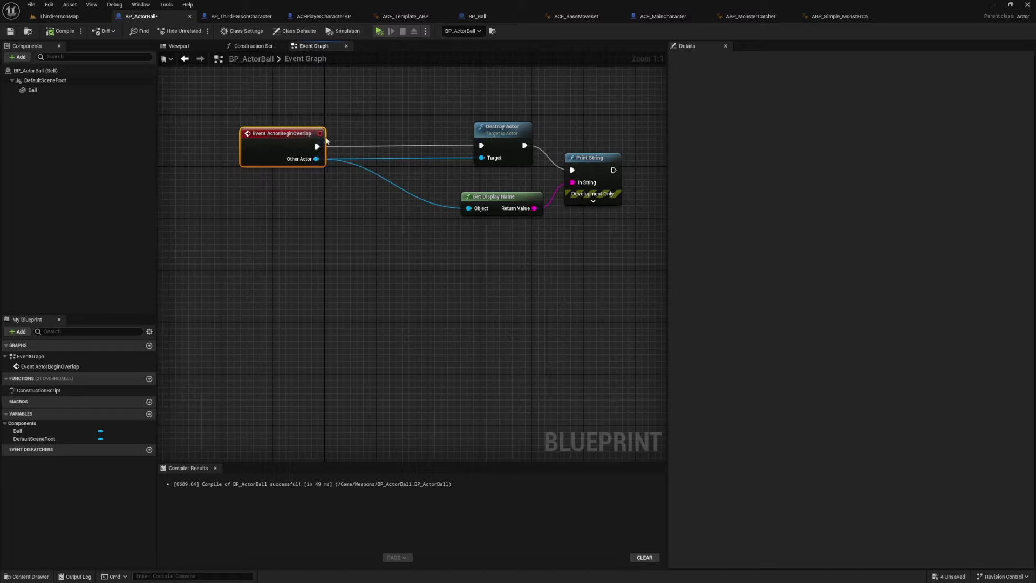
- Move the Destroy Actor, Get Display Name and Print String nodes together closer to Event ActorBeginOverlap and straighten the execution wire
left_click(369, 119)
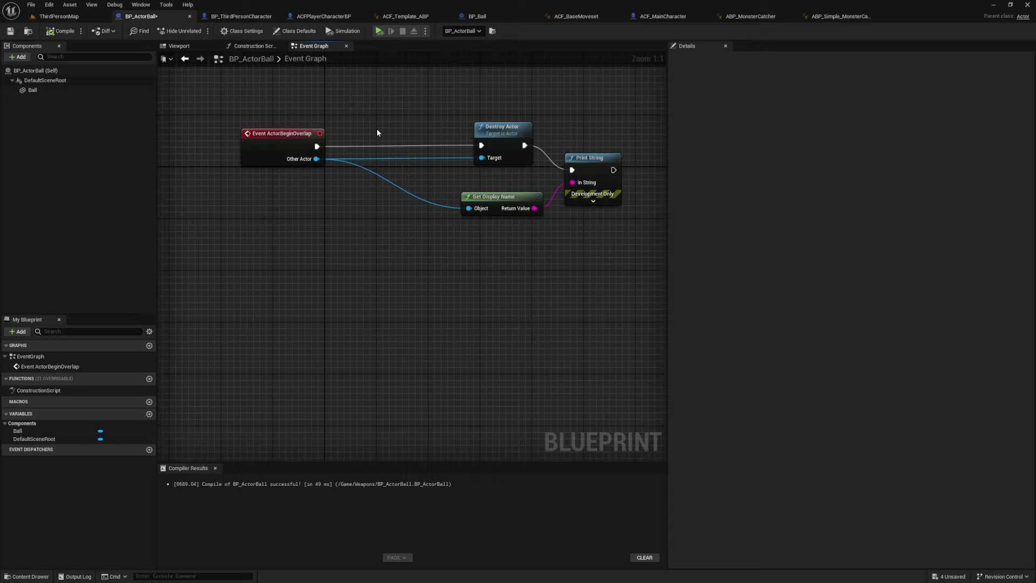
left_click_drag(381, 127, 577, 205)
left_click_drag(584, 160, 506, 162)
left_click_drag(518, 124, 308, 151)
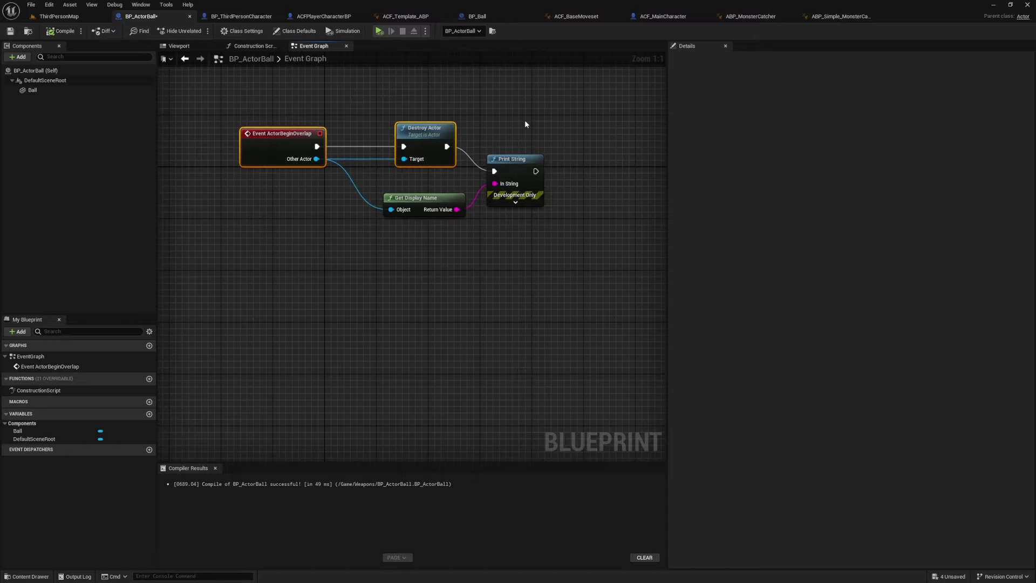
left_click_drag(599, 215, 511, 168)
left_click(556, 142)
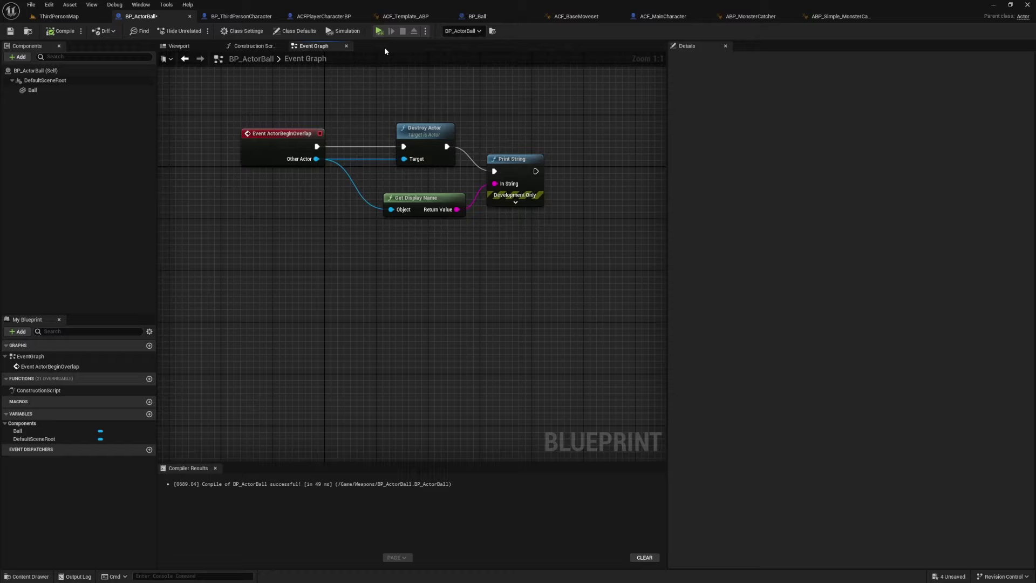
- Review the Ball component's physics settings and its custom collision responses
left_click(45, 91)
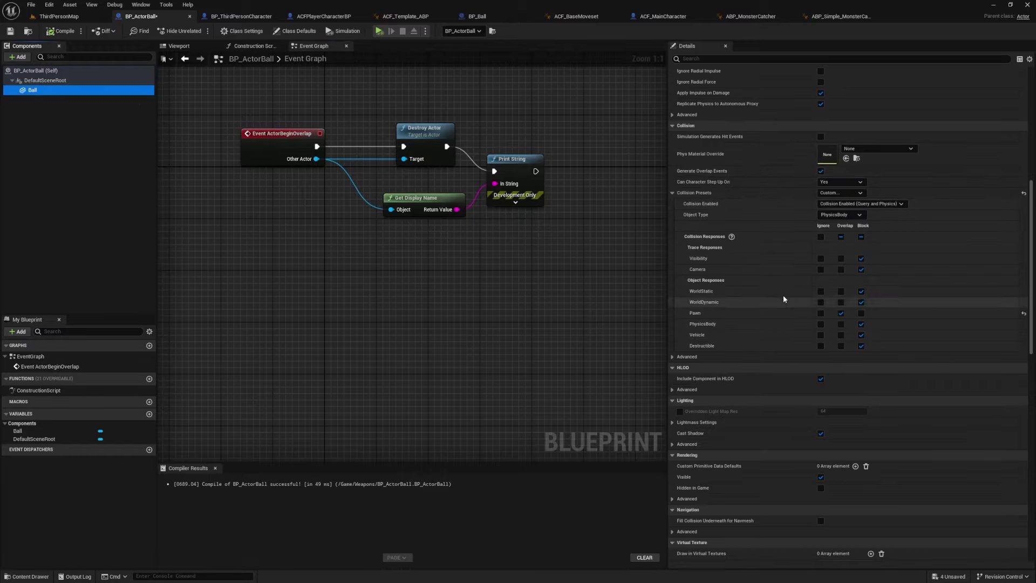
scroll(775, 108, "up", 5)
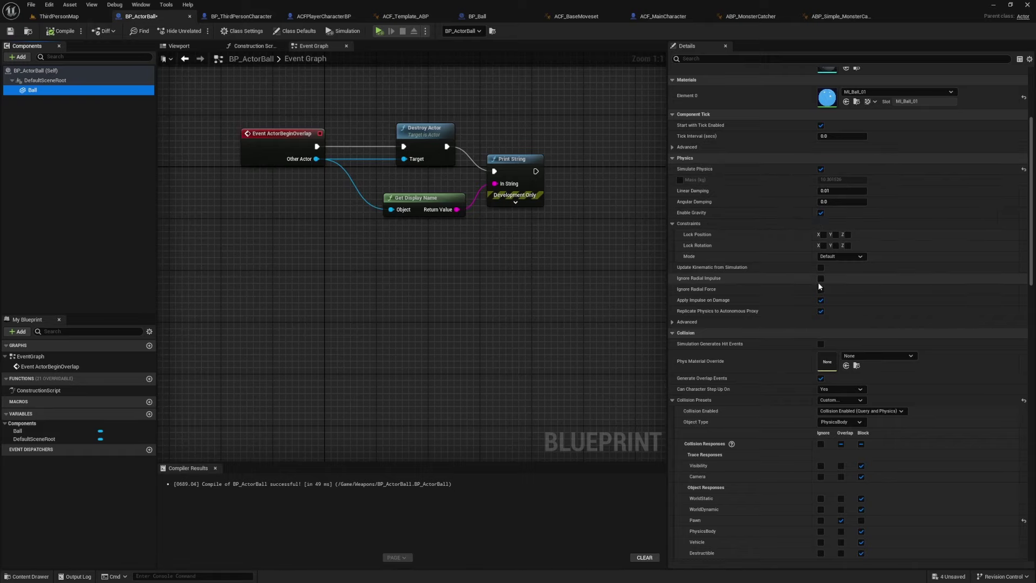
scroll(793, 326, "down", 3)
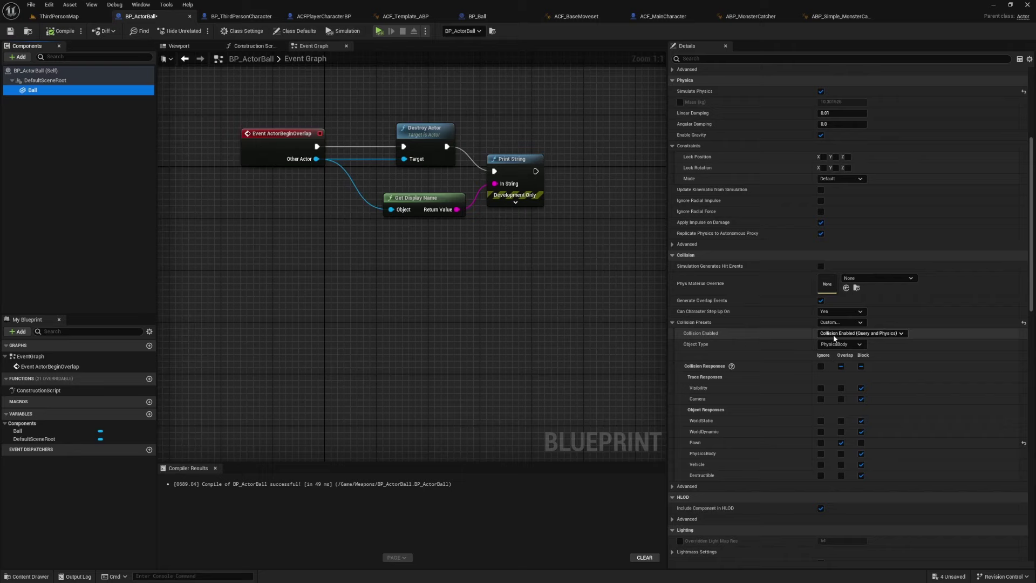
scroll(717, 330, "down", 2)
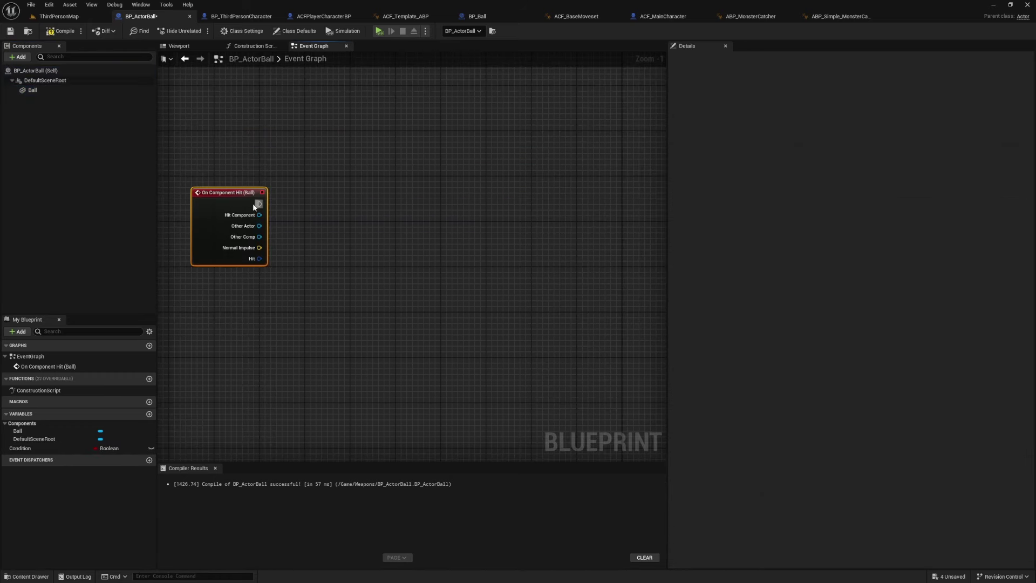
- Select ACF_MainCharacter in ThirdPersonMap to check it, and return to the BP_ActorBall event graph
left_click(59, 16)
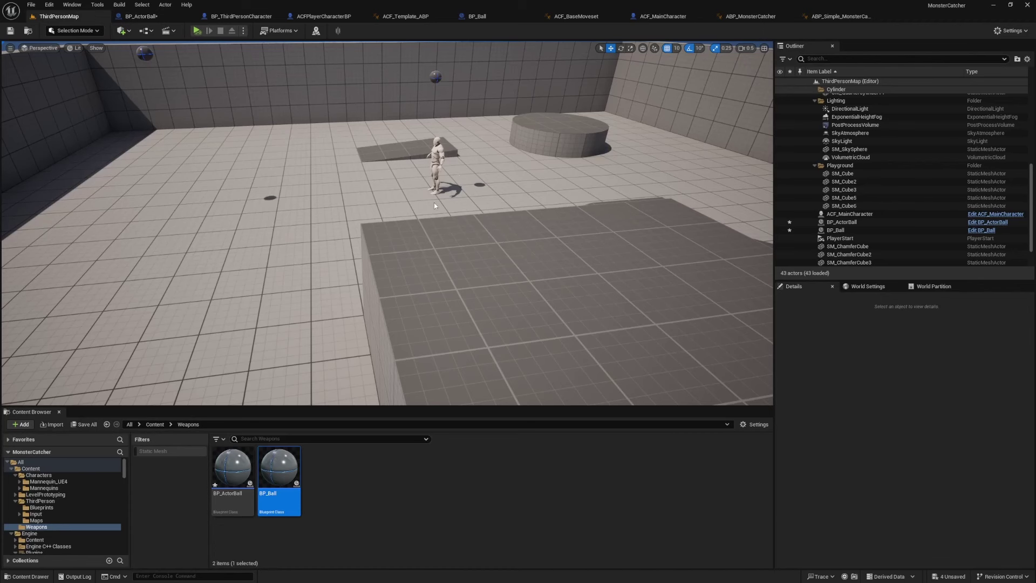
left_click(436, 162)
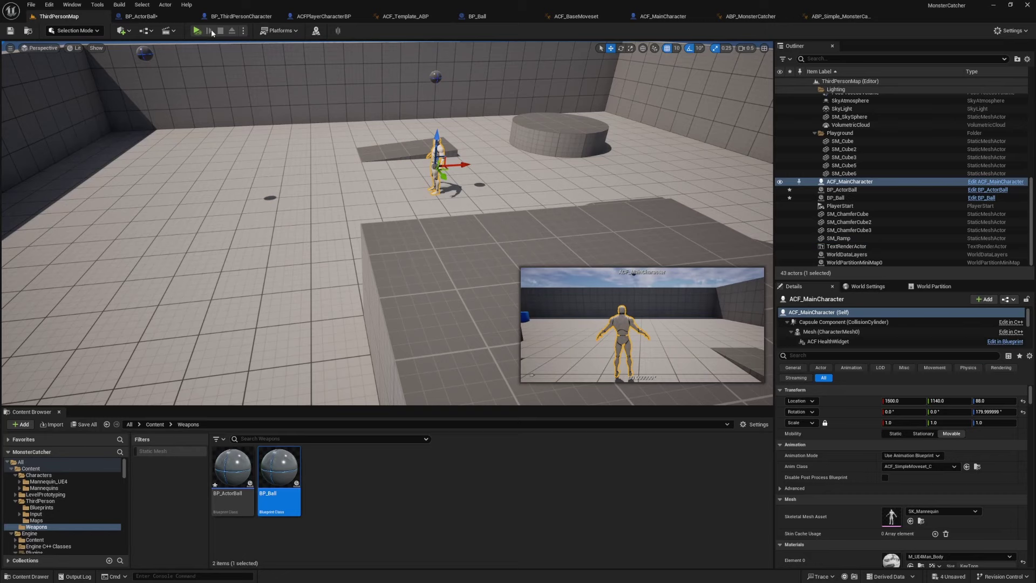
left_click(157, 18)
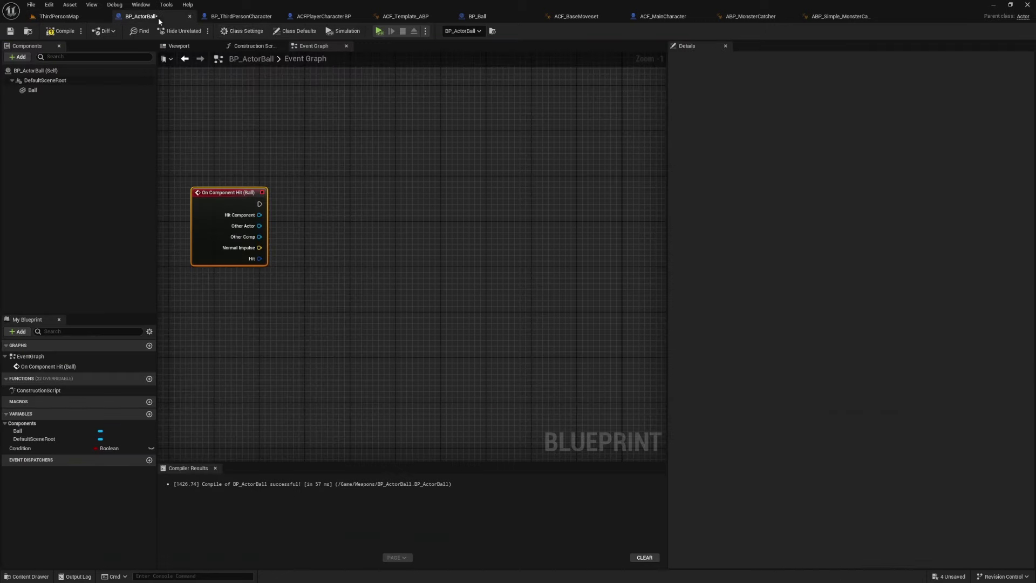
- Compile BP_ActorBall and review the Ball component's collision settings
left_click(60, 31)
left_click(38, 90)
scroll(759, 346, "down", 10)
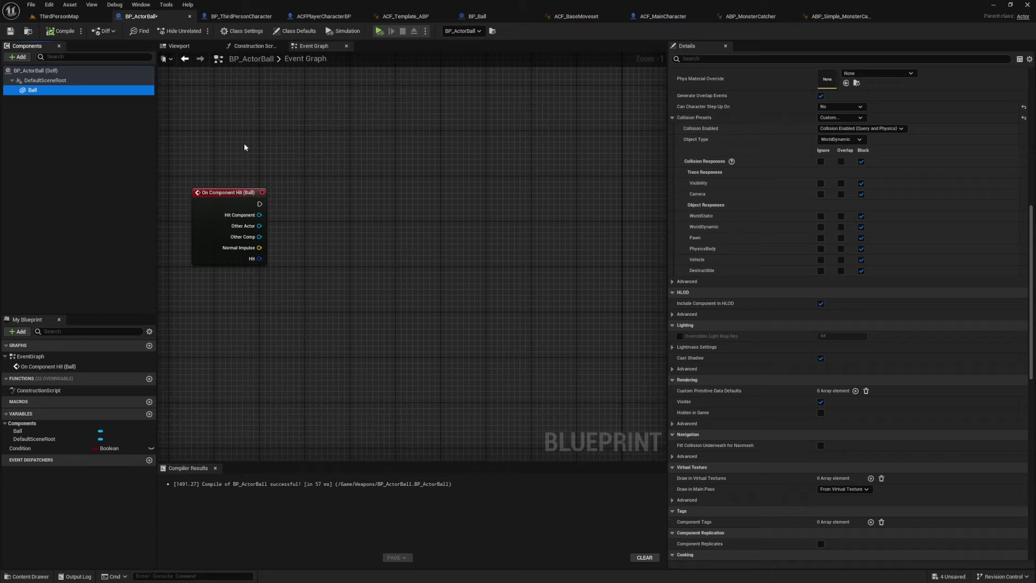
- Add a Cast To Pawn node after On Component Hit (Ball) and straighten the execution wire between them
left_click_drag(264, 207, 305, 209)
type("c")
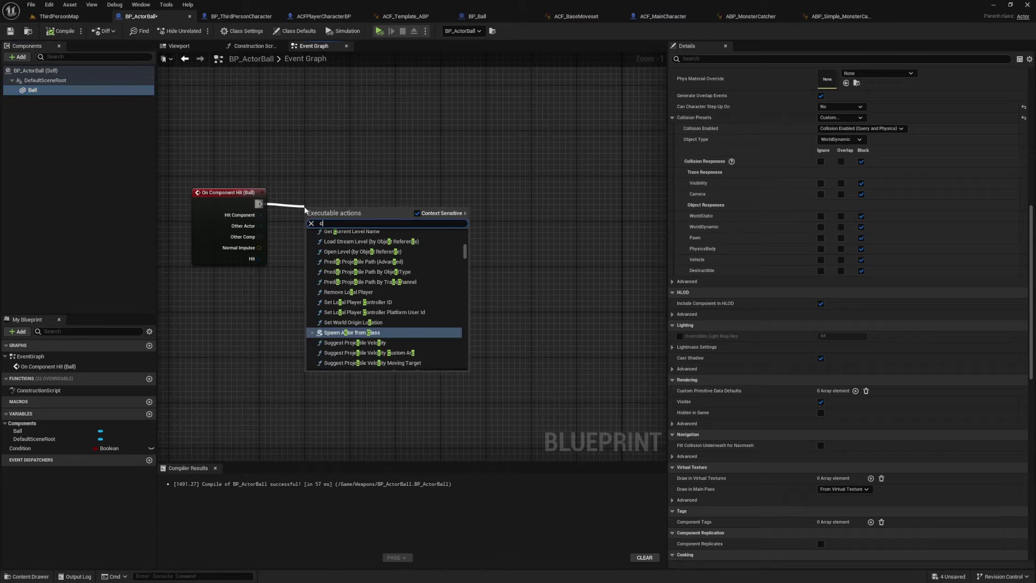
type("ast to pawn")
key("Return")
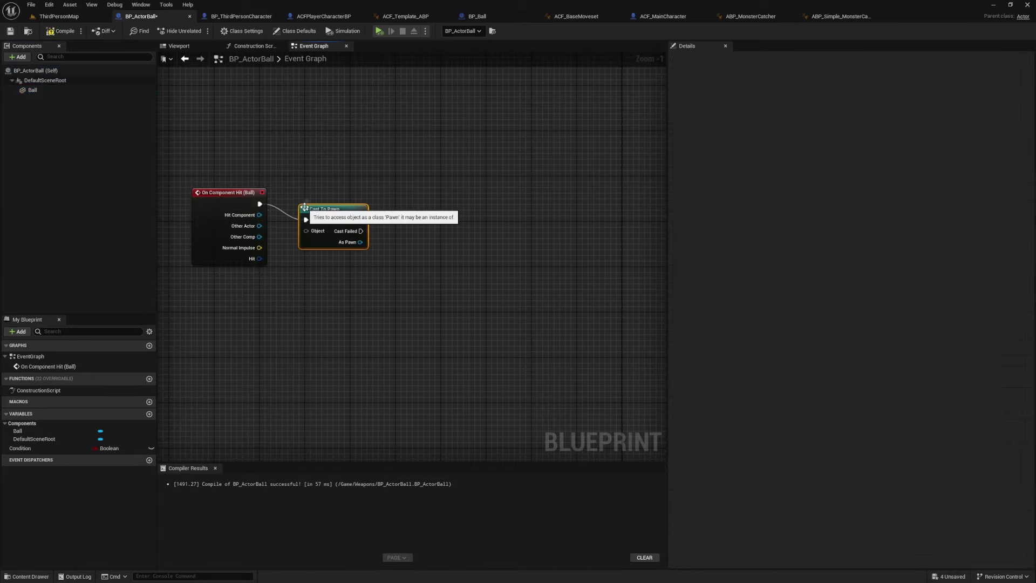
left_click_drag(326, 195, 259, 222)
key("q")
left_click_drag(327, 182, 313, 225)
left_click_drag(241, 161, 204, 229)
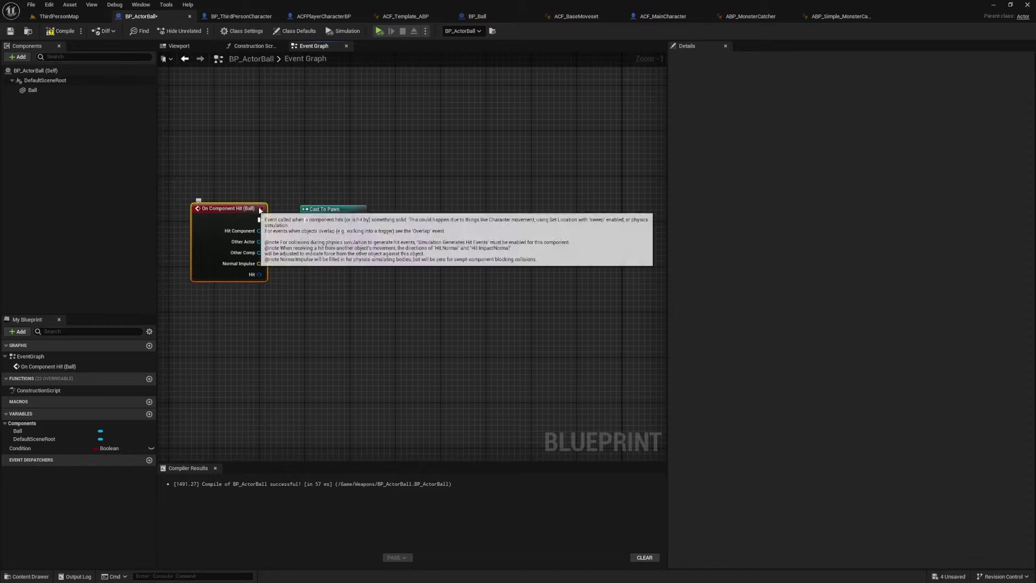
left_click(293, 205)
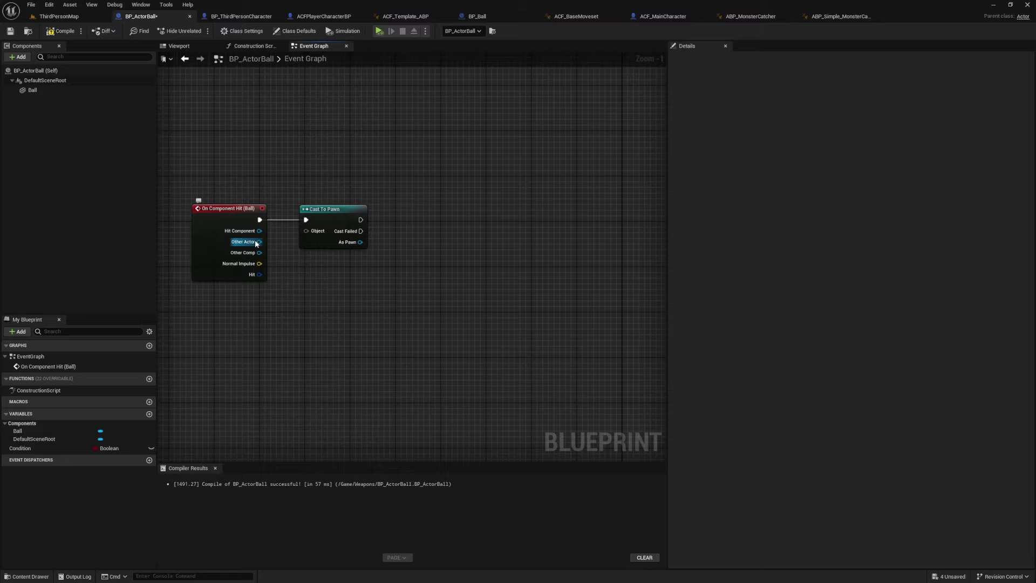
- Connect Other Actor to the Object input of Cast To Pawn and place a Set Condition node beside the cast
left_click_drag(259, 241, 379, 215)
left_click_drag(20, 448, 401, 218)
left_click(419, 226)
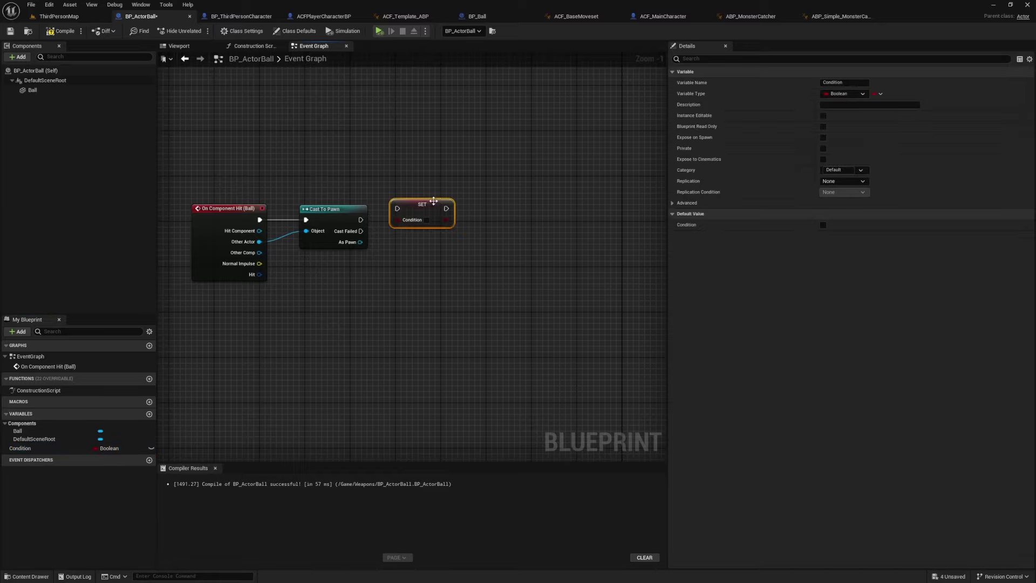
- Duplicate the Set Condition node and wire the setters to the cast's success and Cast Failed outputs, with Condition true on success
key("ctrl+c")
key("ctrl+v")
left_click_drag(513, 228, 422, 244)
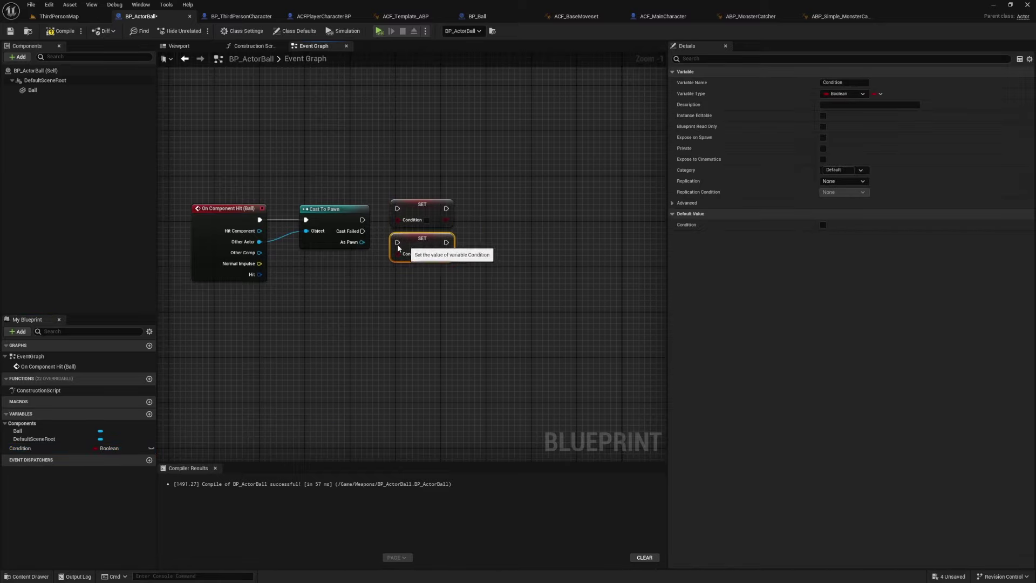
left_click_drag(361, 232, 397, 211)
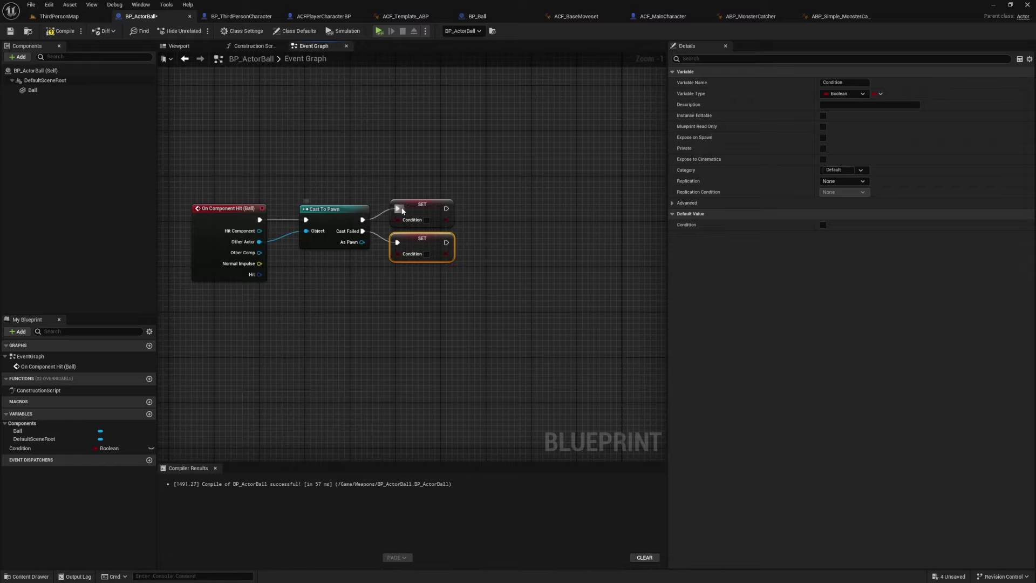
- Add a Branch node after the Set Condition node on the success path and feed its condition from the Condition variable
right_click_drag(514, 215, 456, 191)
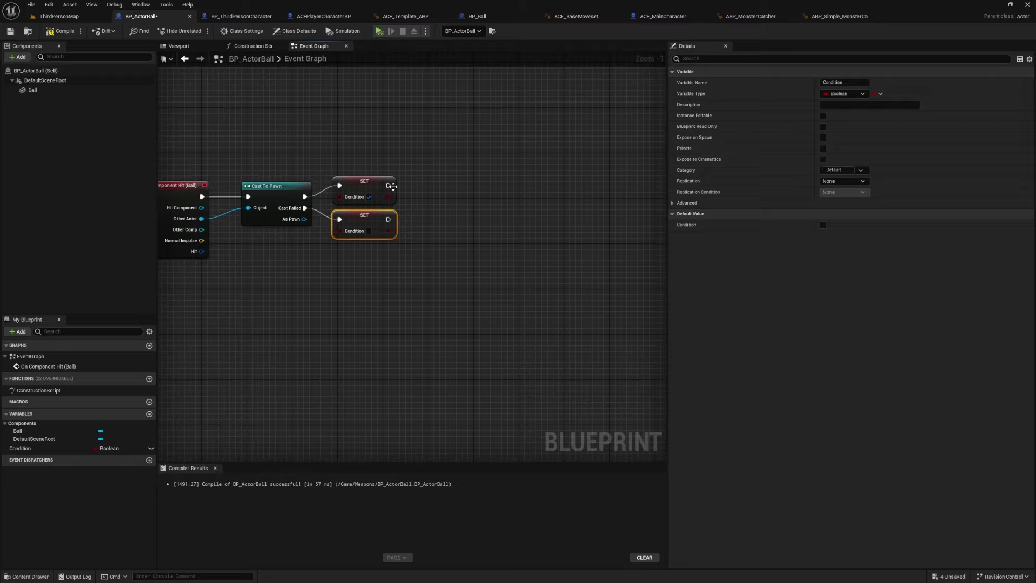
left_click_drag(388, 185, 419, 197)
type("branch")
key("Return")
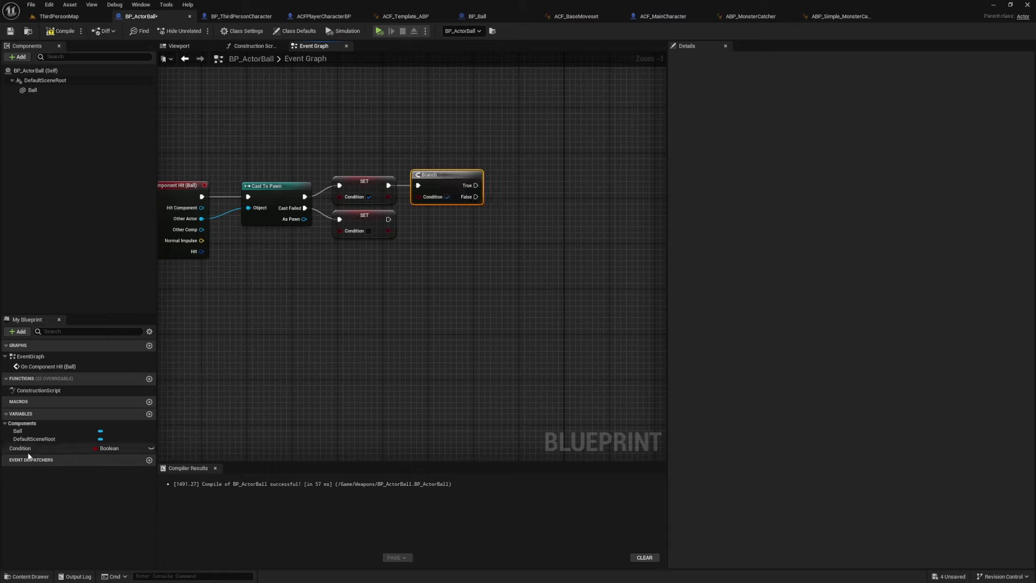
left_click_drag(22, 447, 419, 196)
left_click(429, 241)
right_click_drag(432, 208, 356, 193)
- Add a Destroy Actor node on the Branch's True output, followed by a Print String node
left_click_drag(392, 168, 522, 159)
type("destro")
key("Return")
type("print")
key("Return")
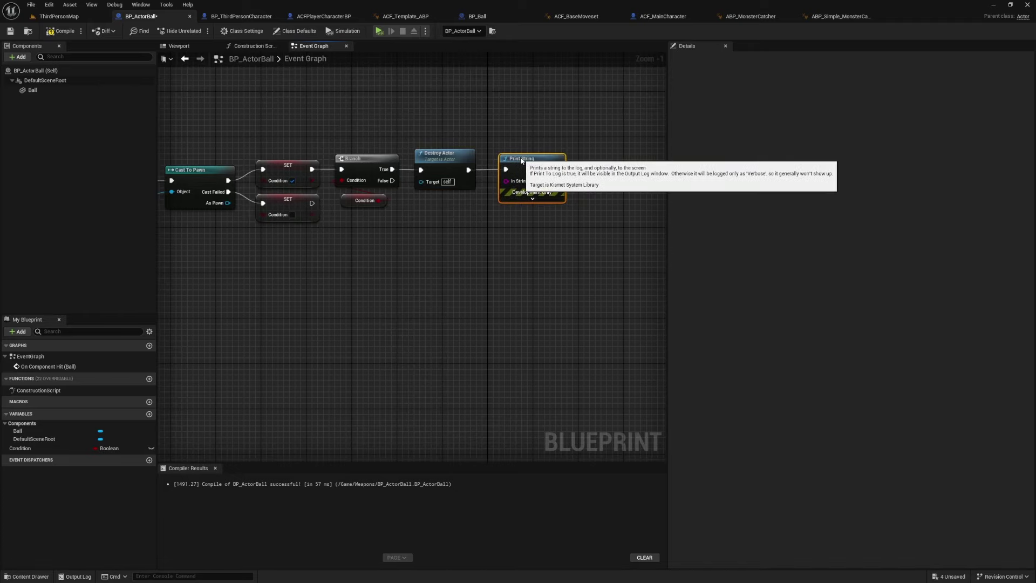
- Connect Other Actor to Destroy Actor's Target and, through Get Display Name, to Print String's In String, and compile and save BP_ActorBall
right_click_drag(533, 175, 606, 170)
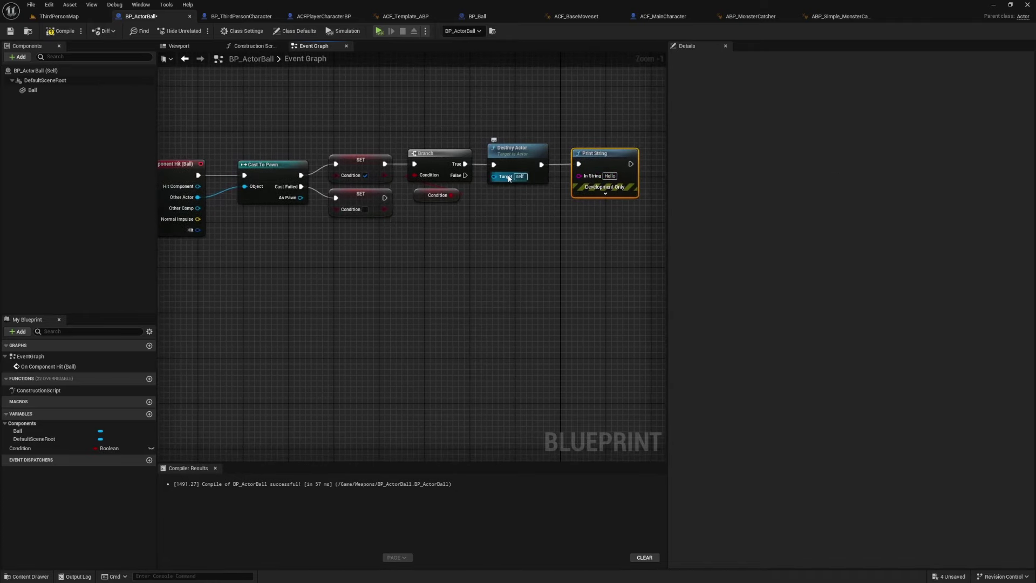
left_click_drag(196, 197, 501, 179)
left_click_drag(195, 198, 580, 175)
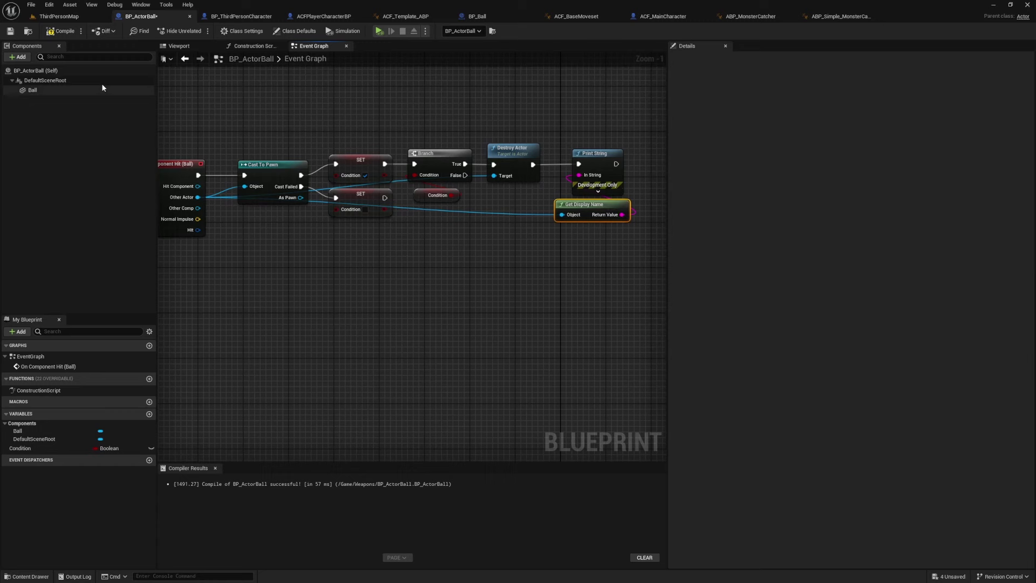
left_click(63, 33)
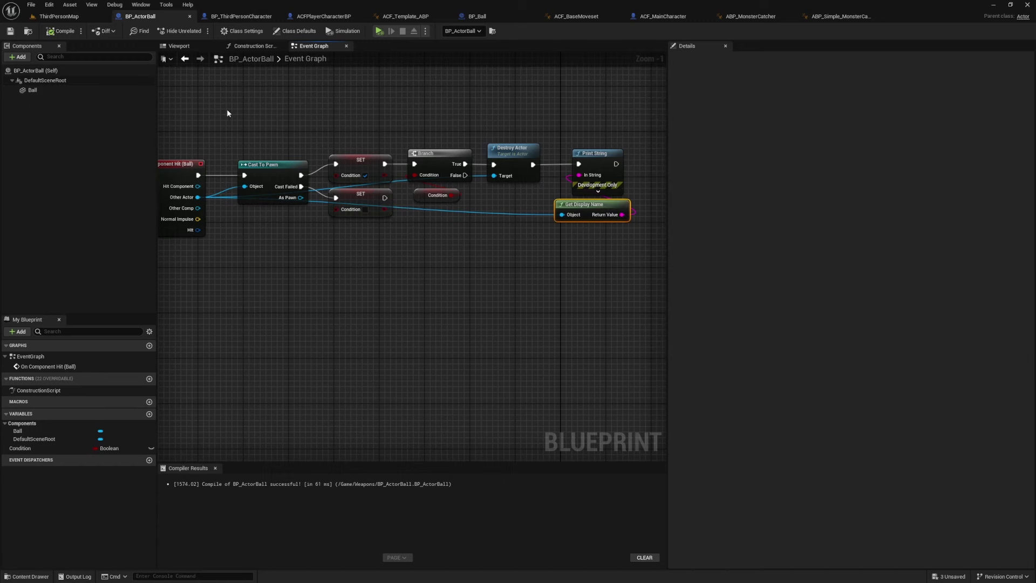
- Delete the BP_Ball actor from ThirdPersonMap
left_click(68, 17)
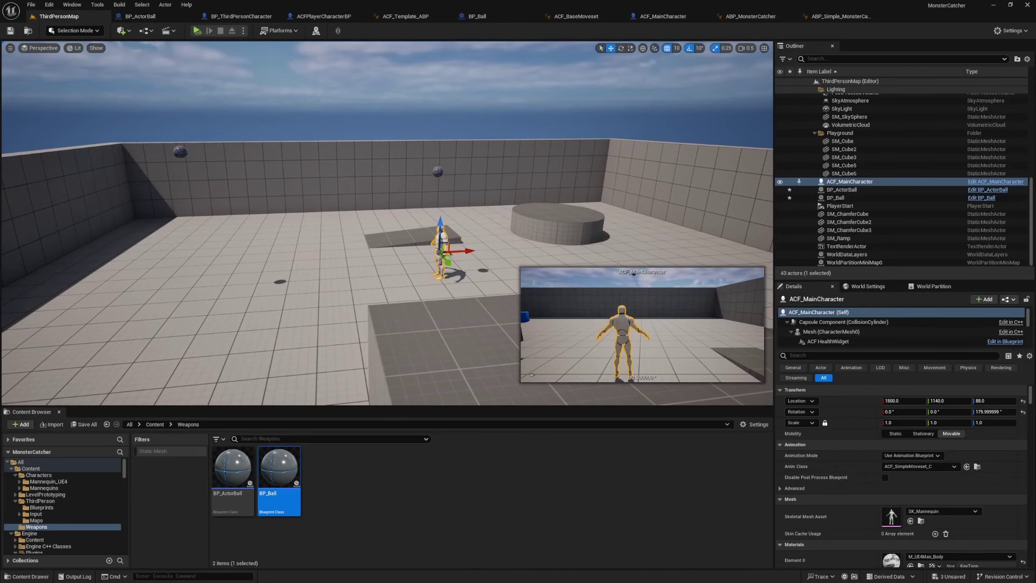
left_click(180, 151)
key("Delete")
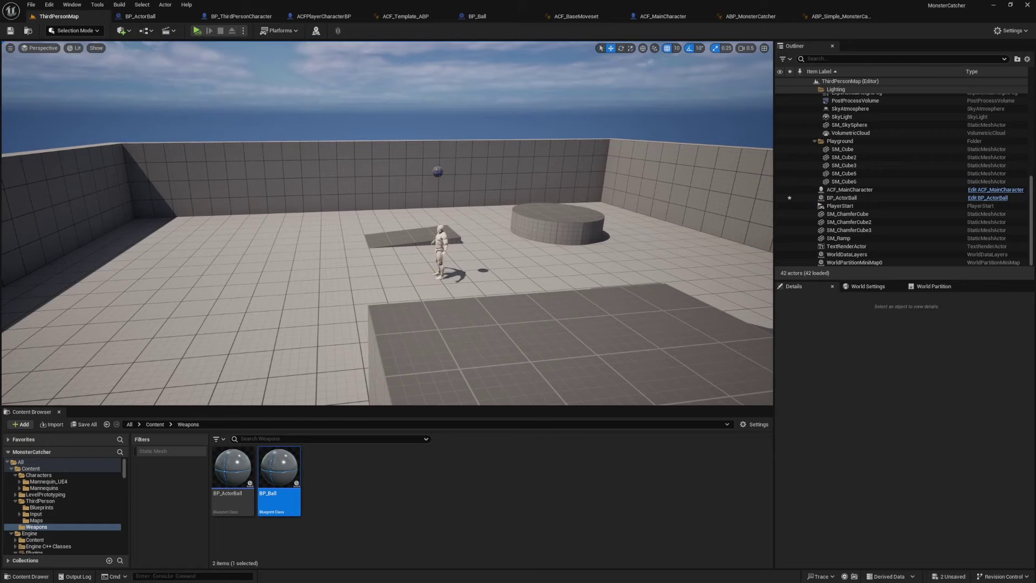
- Run the level to test how BP_ActorBall reacts to ACF_MainCharacter and the blue chamfer cube, and stop the session
left_click(437, 171)
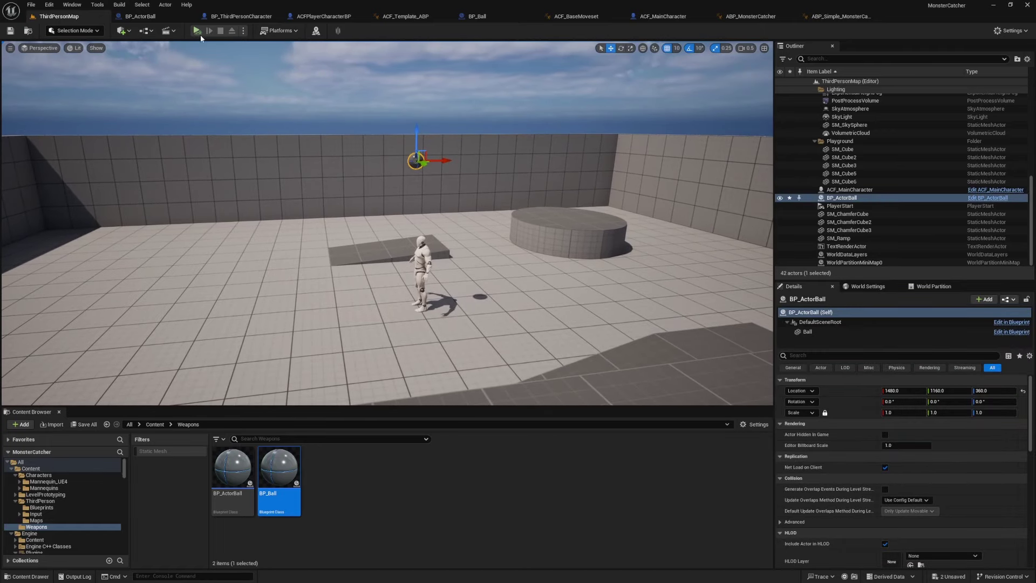
left_click(197, 31)
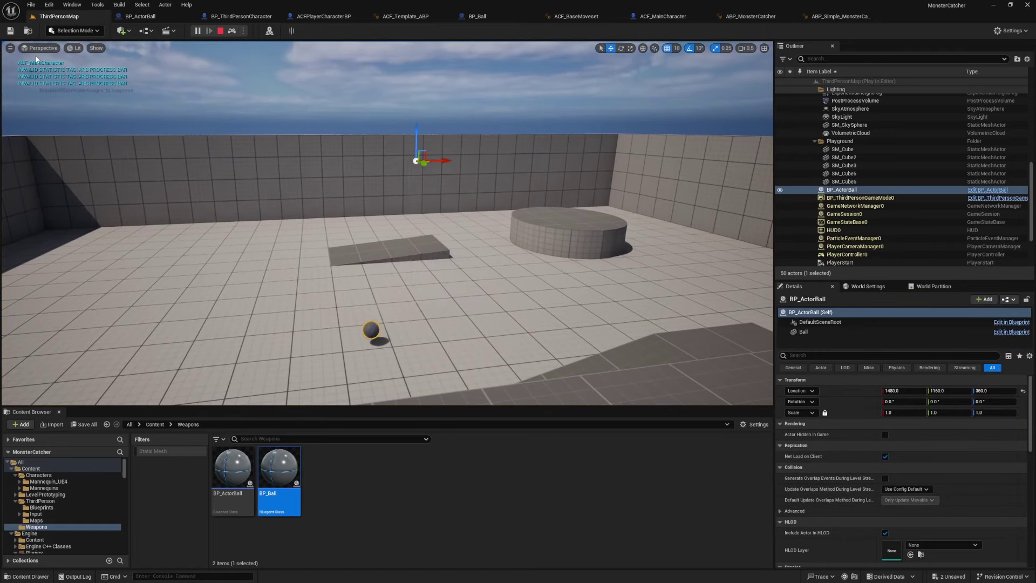
right_click_drag(36, 58, 3, 102)
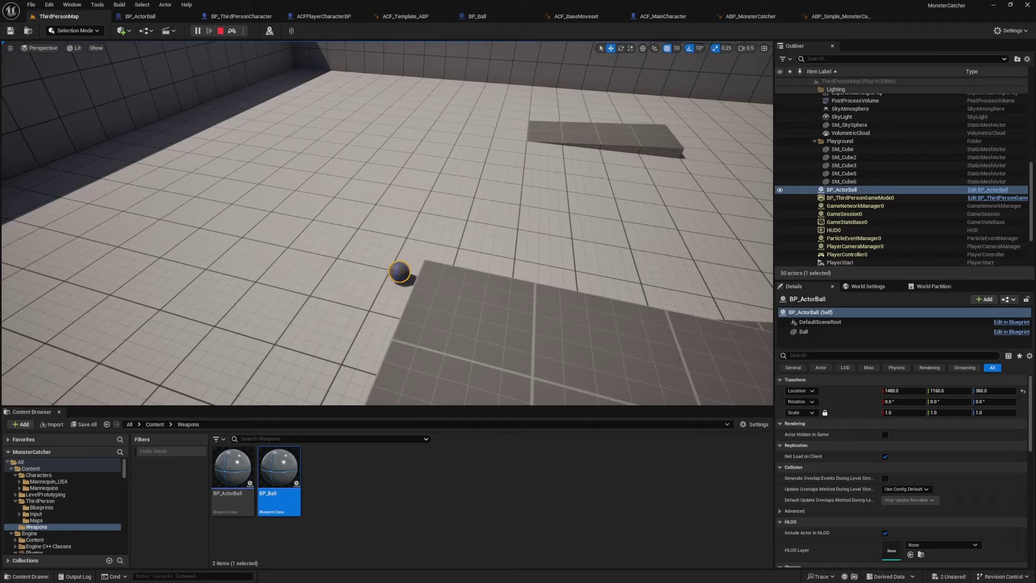
right_click_drag(386, 223, 233, 125)
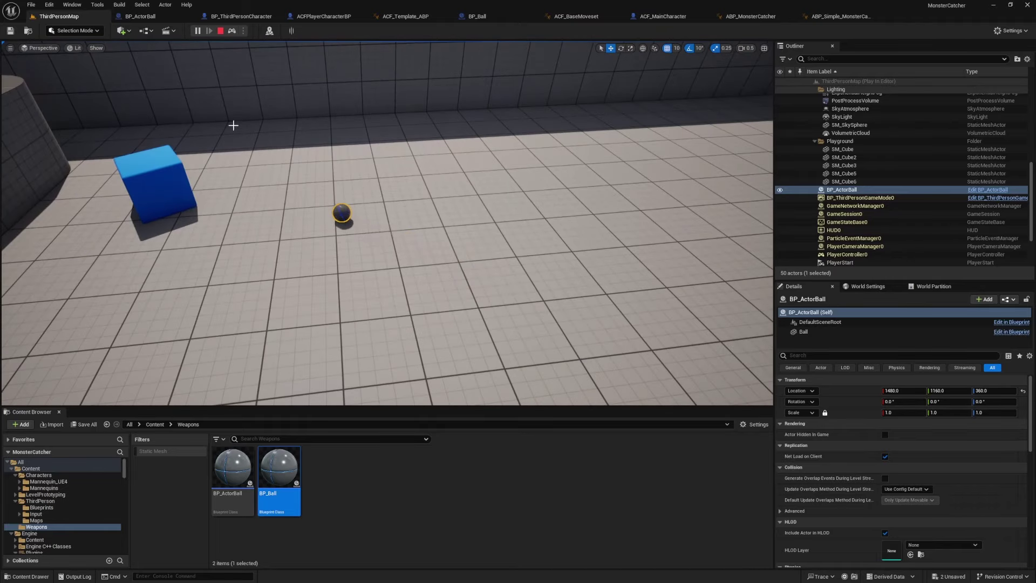
left_click(155, 181)
left_click_drag(125, 180, 431, 89)
right_click_drag(225, 66, 387, 65)
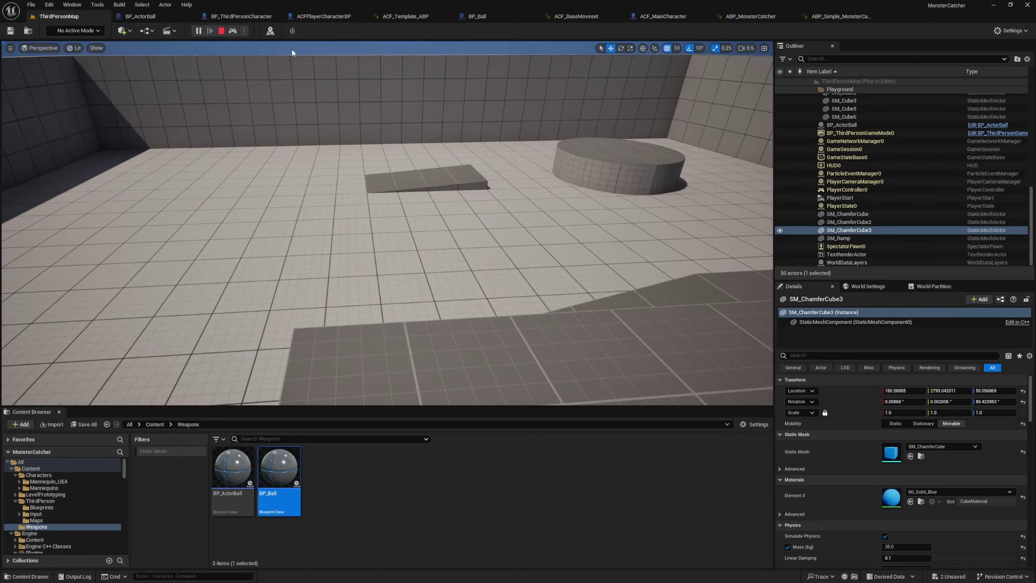
key("Escape")
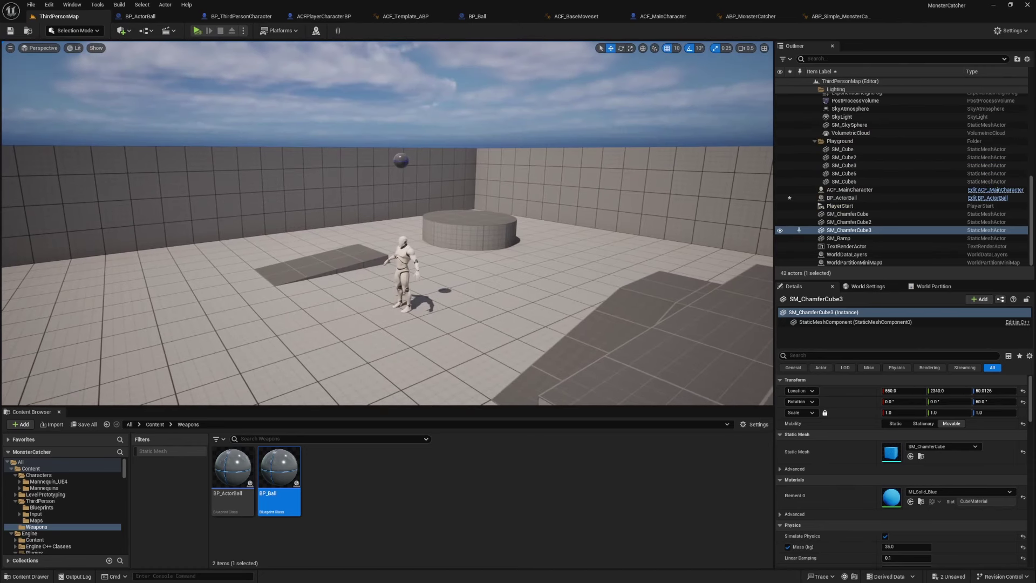
left_click(400, 17)
left_click(550, 17)
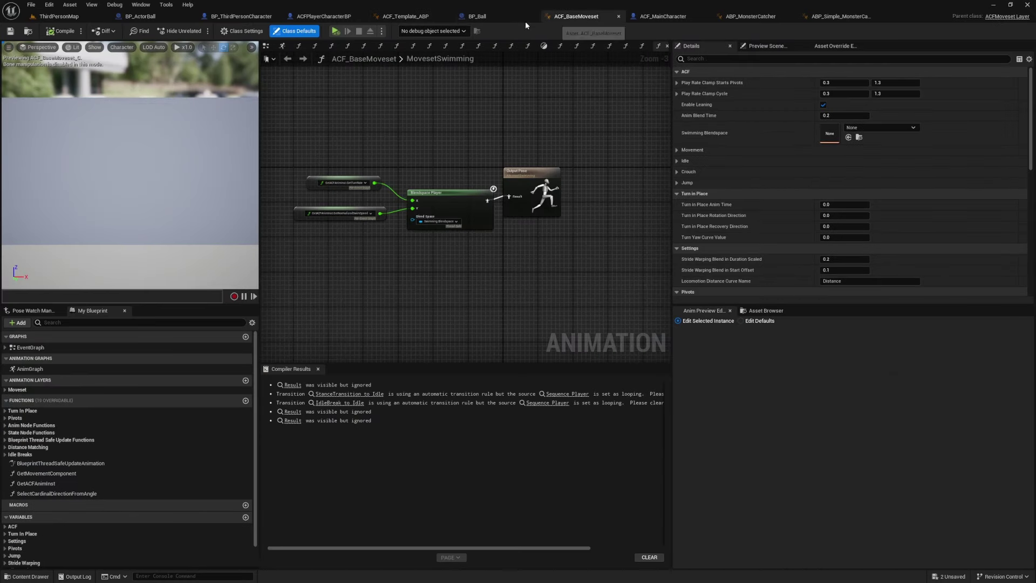
left_click(70, 16)
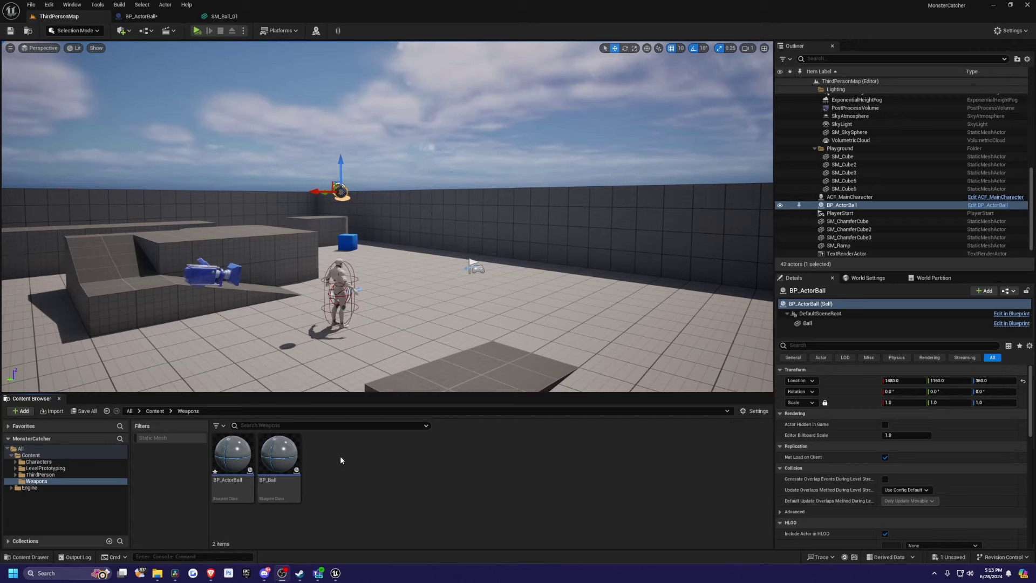
- Create a physical material of class PhysicalMaterial named PM_Ball in the Weapons folder and open it for editing
right_click(323, 458)
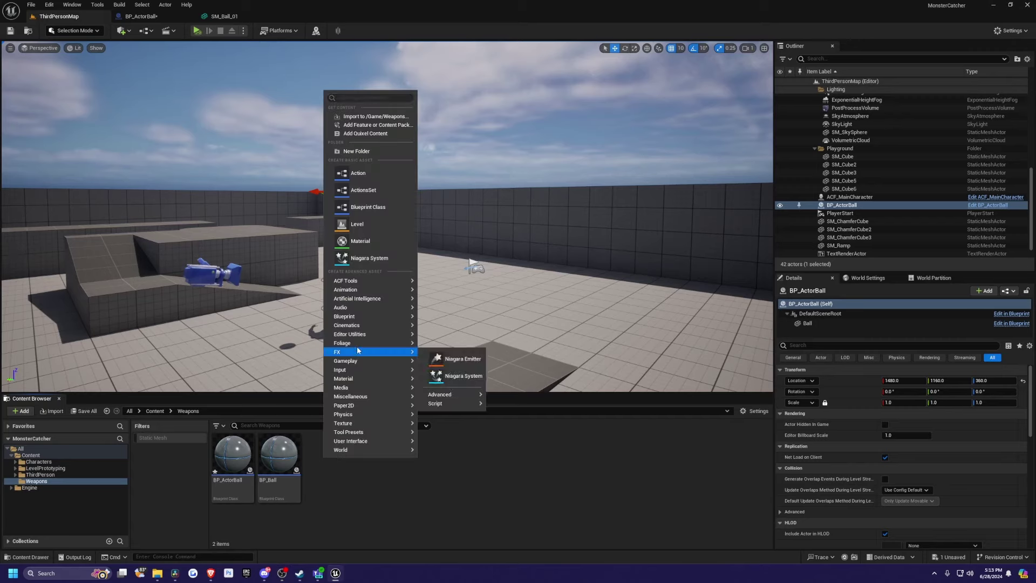
mouse_move(358, 414)
left_click(465, 505)
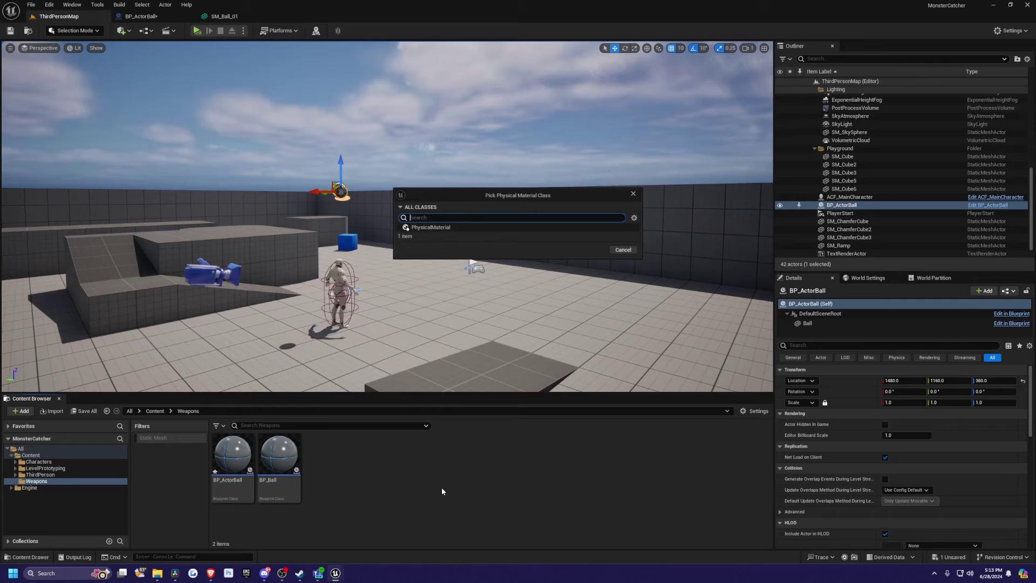
type("PM")
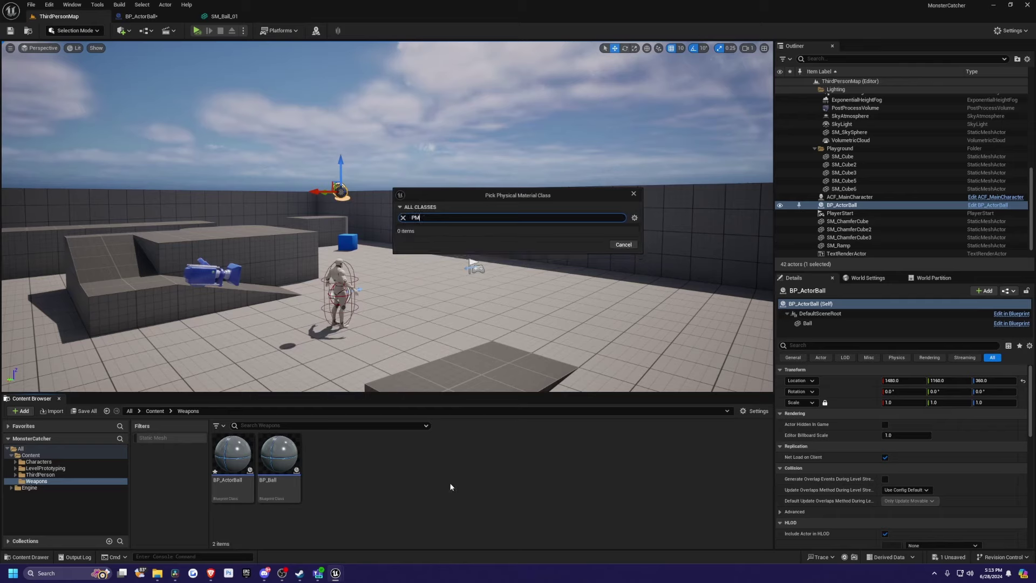
key("BackSpace")
key("BackSpace")
left_click(436, 228)
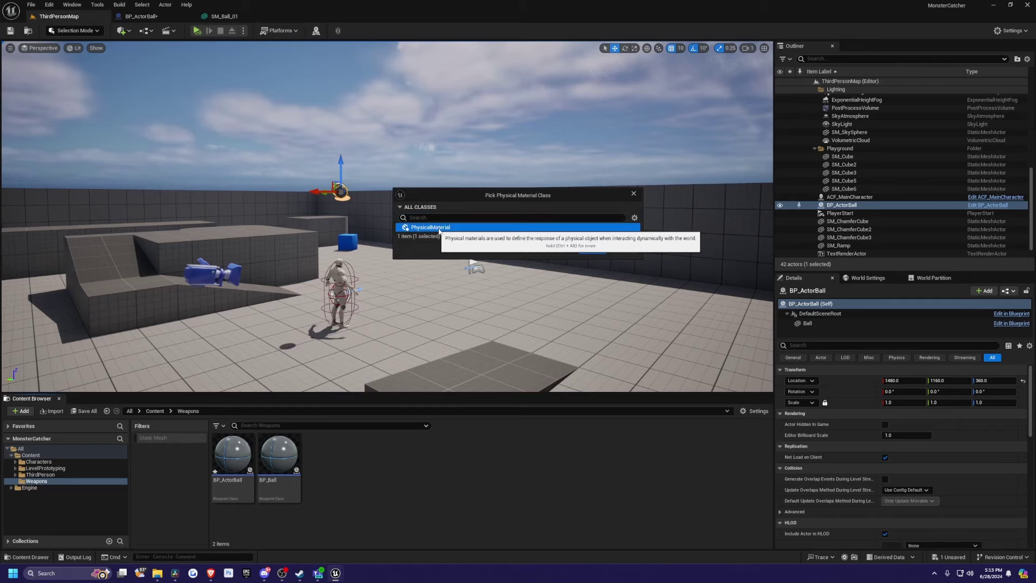
left_click(591, 250)
type("PM_")
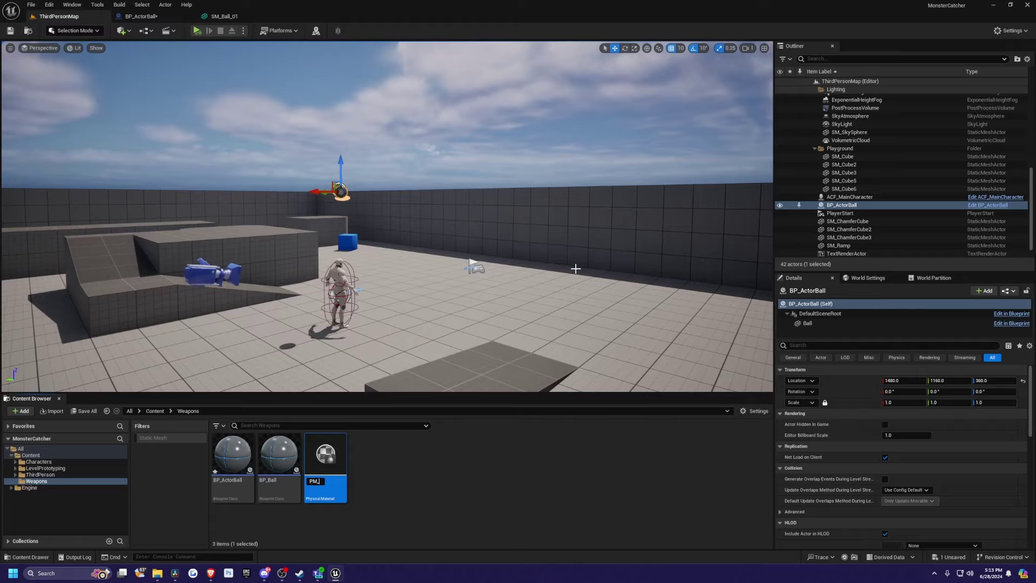
type("Ball")
key("Return")
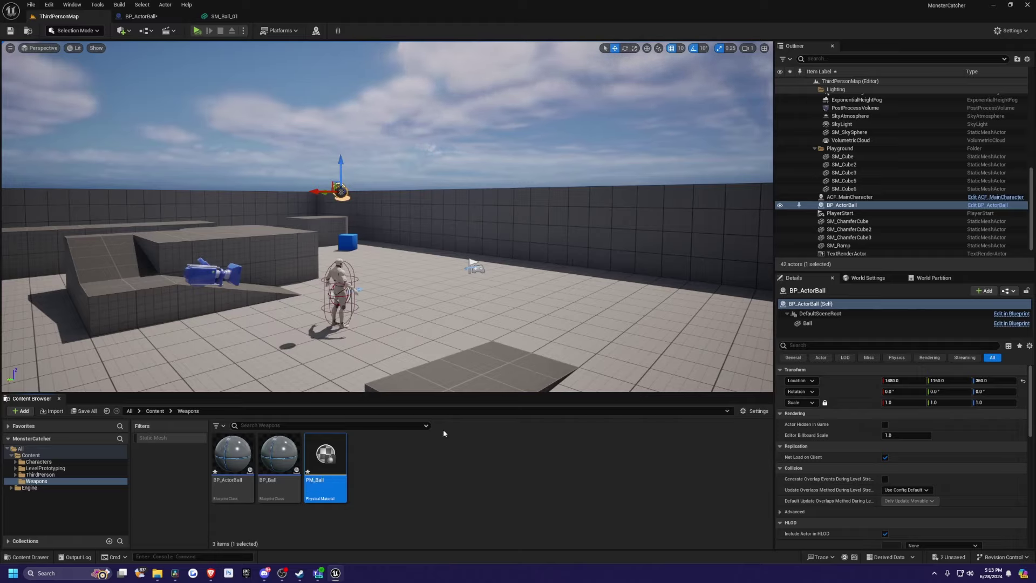
double_click(325, 453)
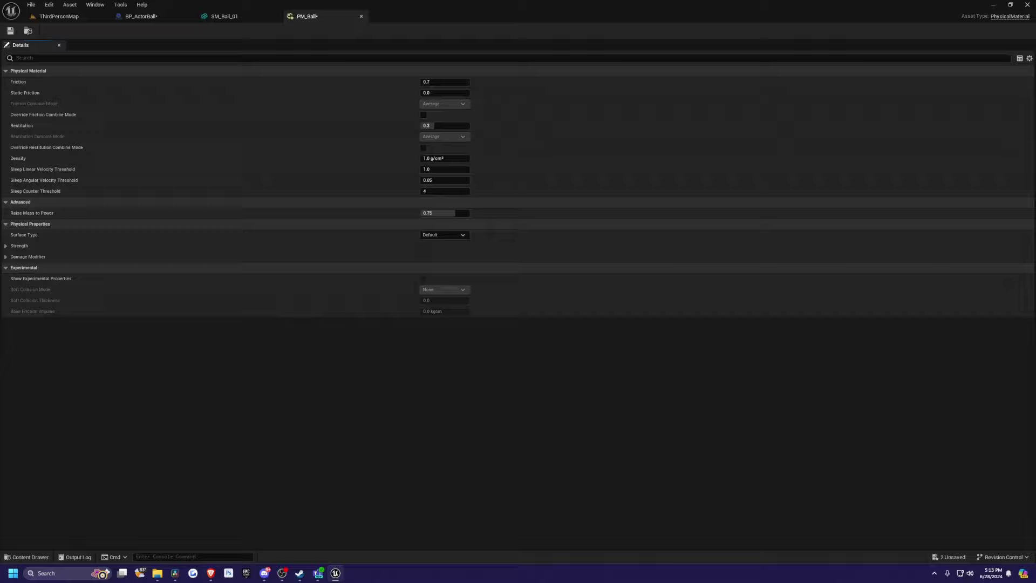
- Set PM_Ball's friction to 0.2 and restitution to 0.8, and save the asset
left_click(463, 81)
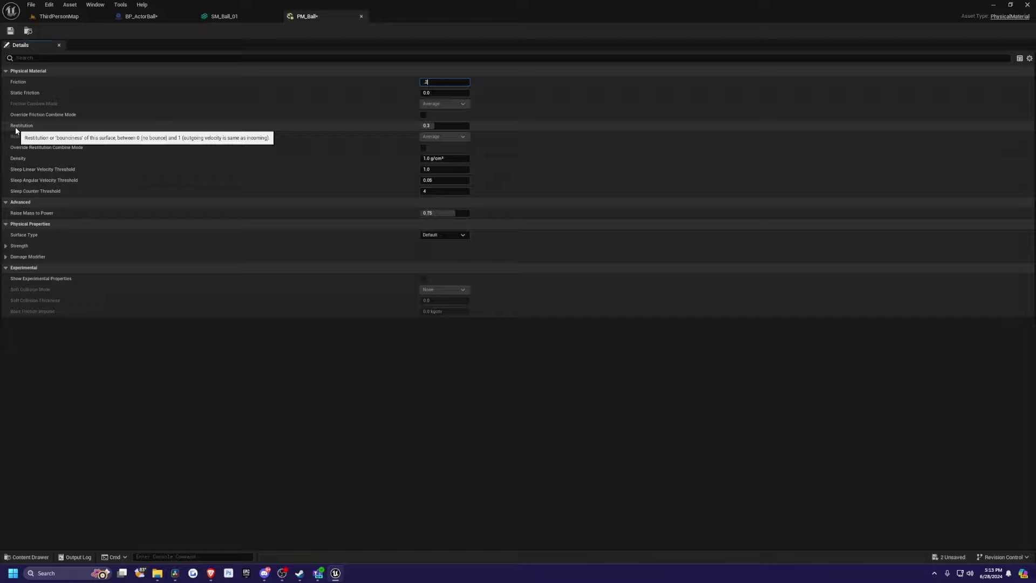
left_click(445, 126)
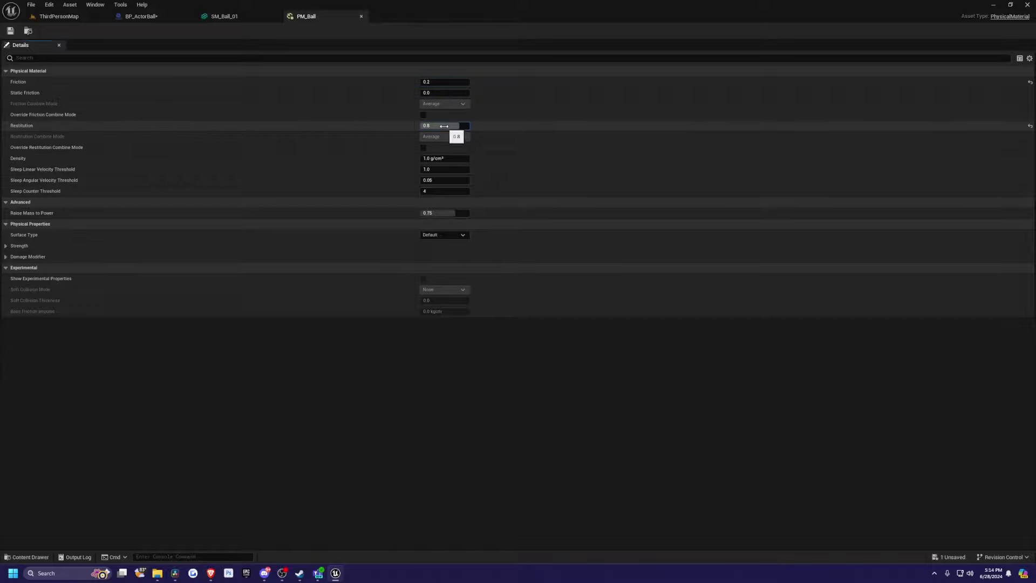
key("ctrl+s")
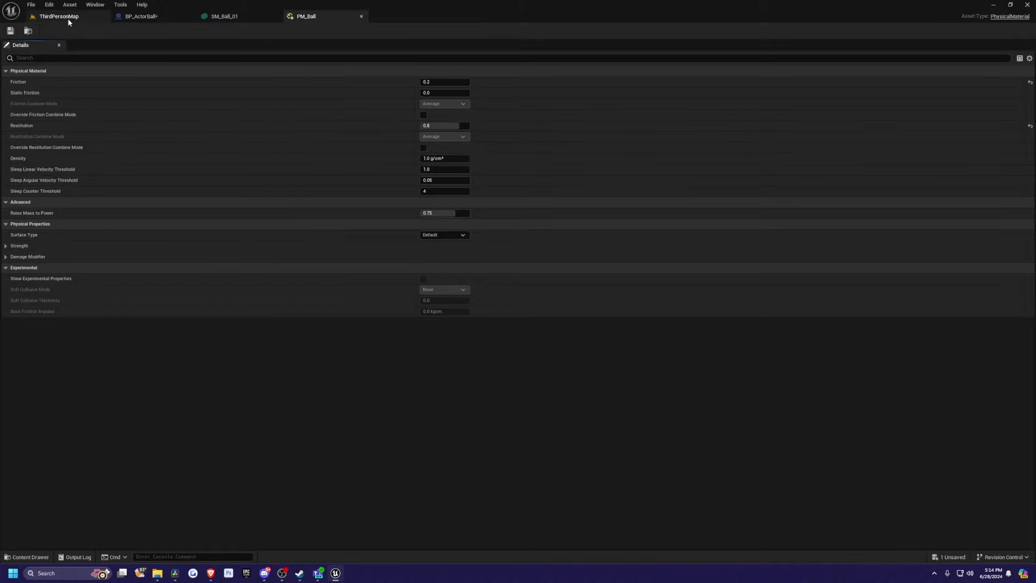
- Assign PM_Ball as the Phys Material Override in the collision settings of BP_ActorBall's Ball component
left_click(144, 16)
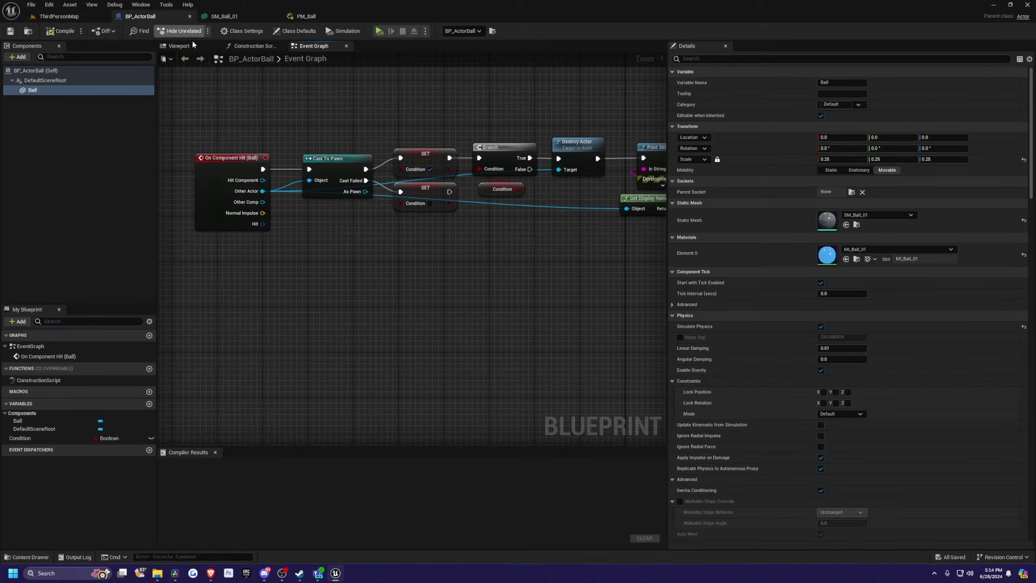
left_click(31, 90)
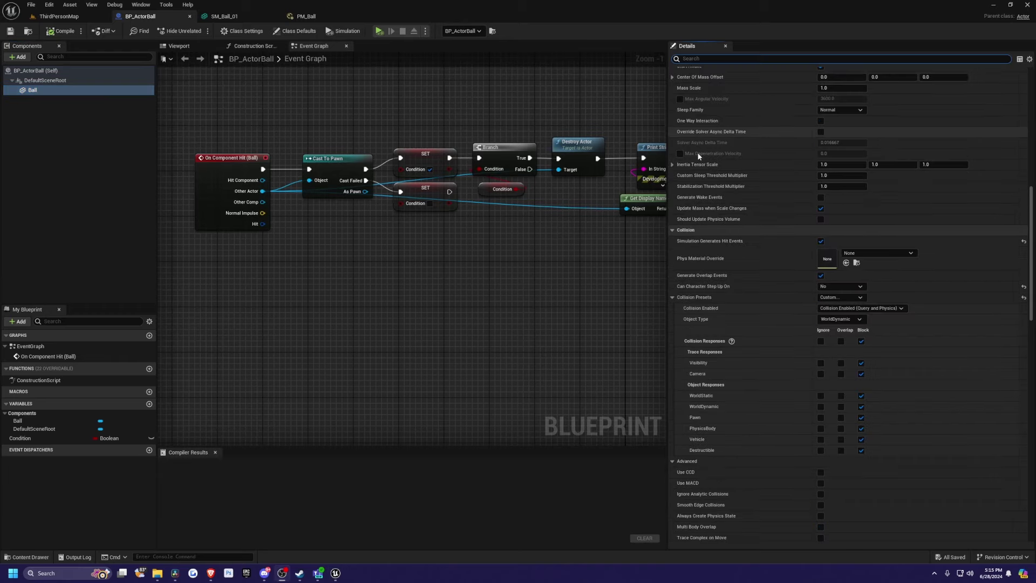
scroll(750, 176, "up", 10)
left_click(70, 91)
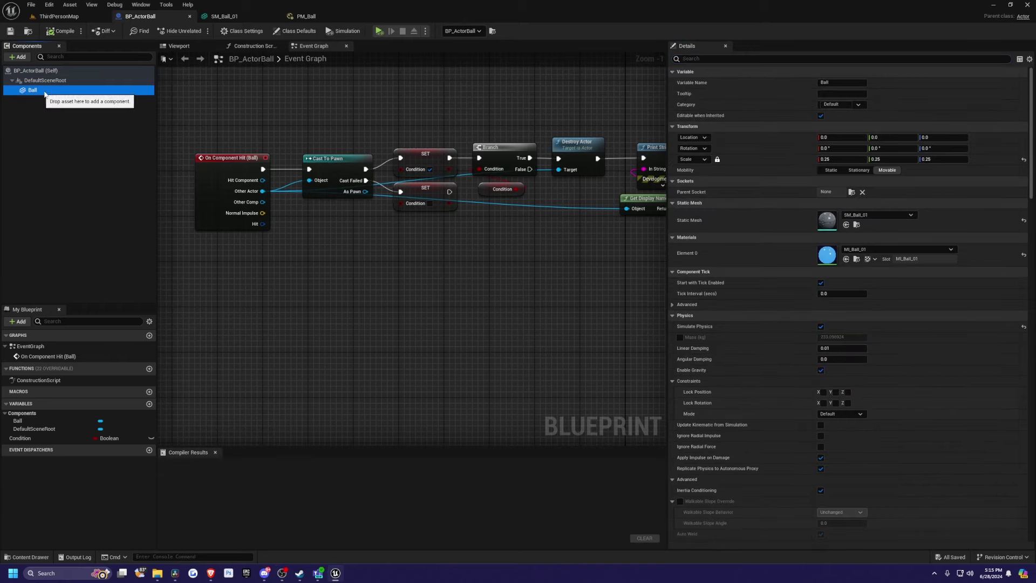
scroll(802, 149, "down", 3)
scroll(801, 194, "down", 3)
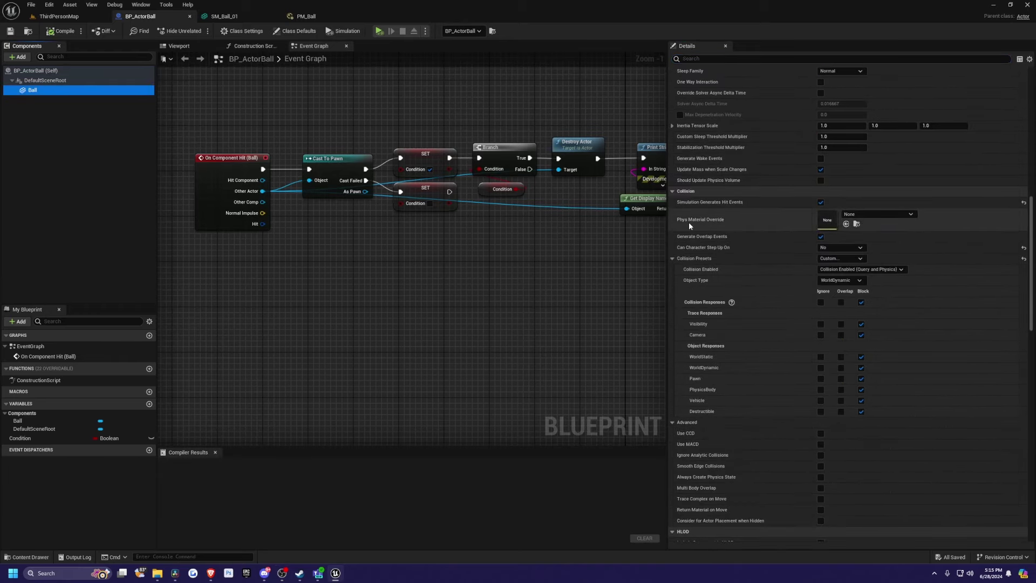
left_click(864, 214)
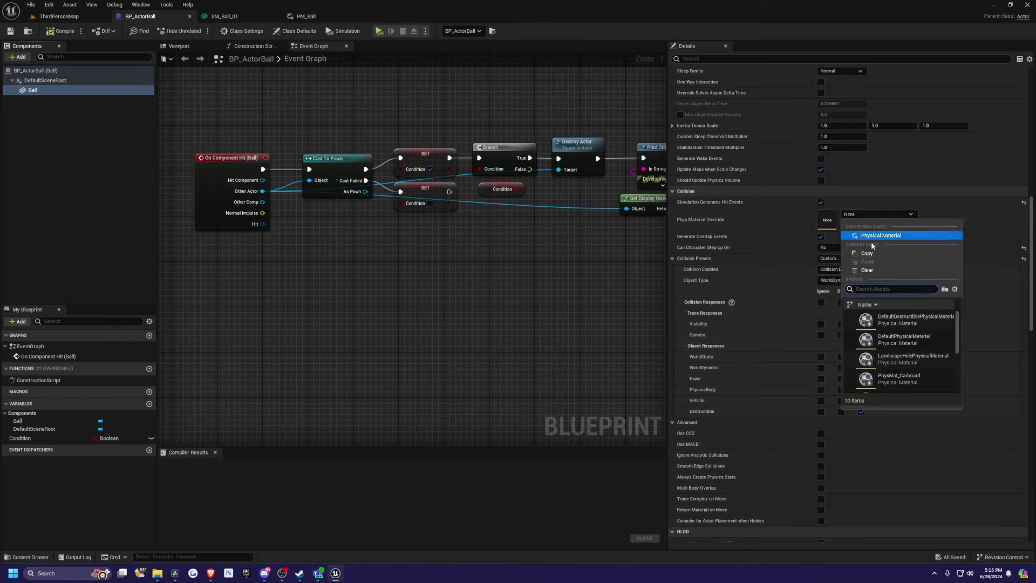
type("PM_")
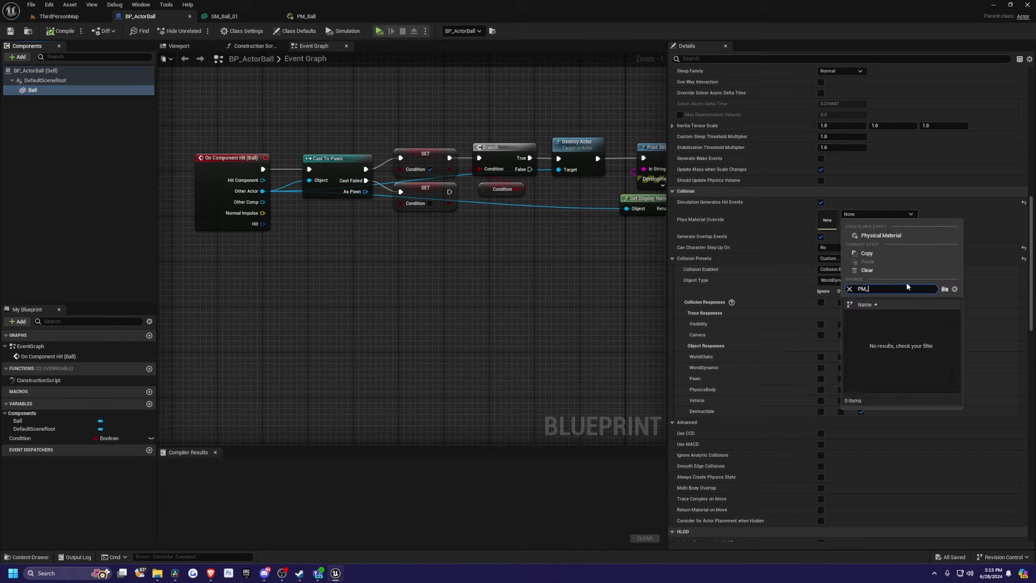
left_click(896, 317)
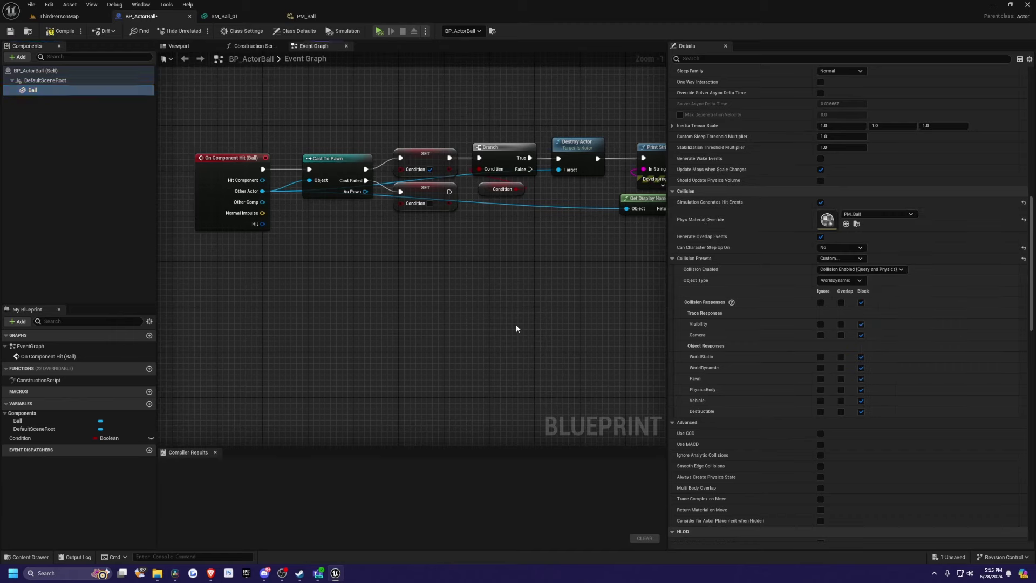
- Simulate ThirdPersonMap in full screen to check how BP_ActorBall bounces with the assigned physical material
left_click(59, 17)
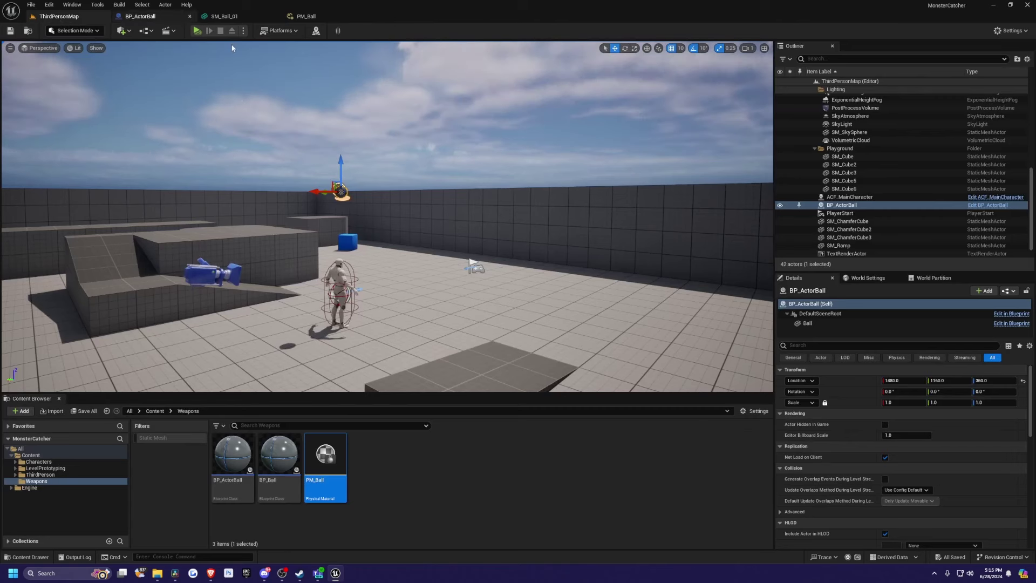
key("F11")
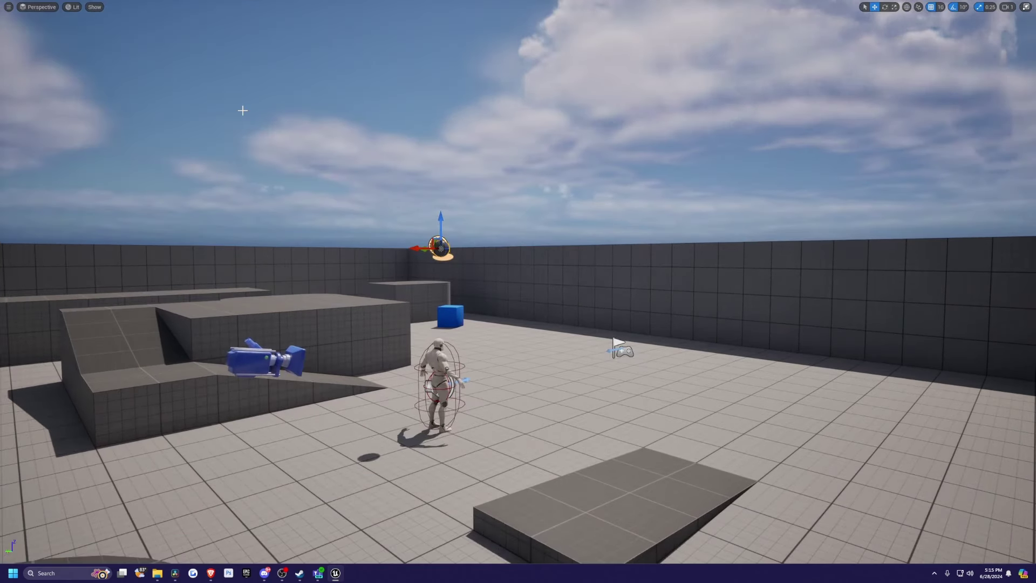
key("alt+p")
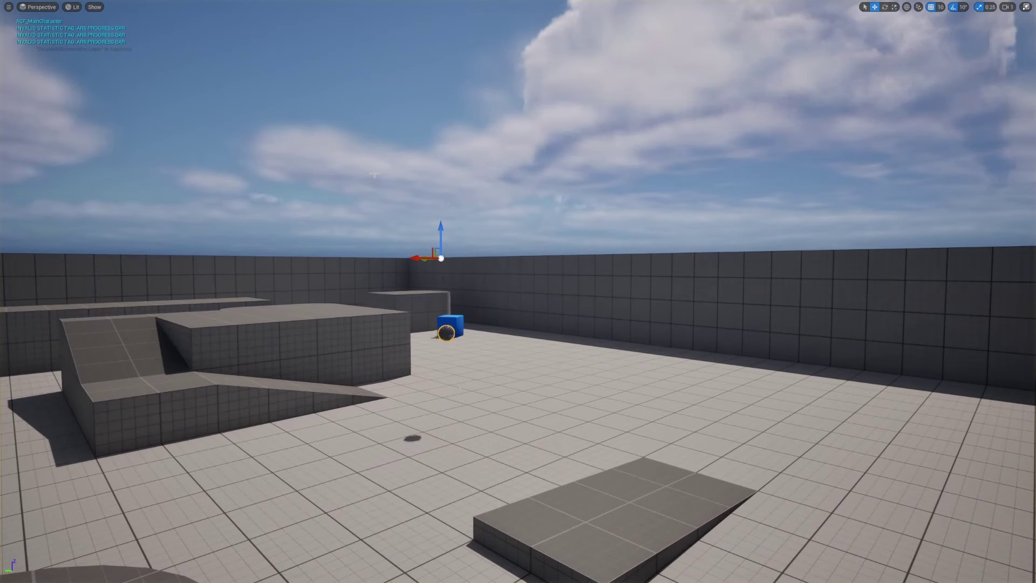
key("F8")
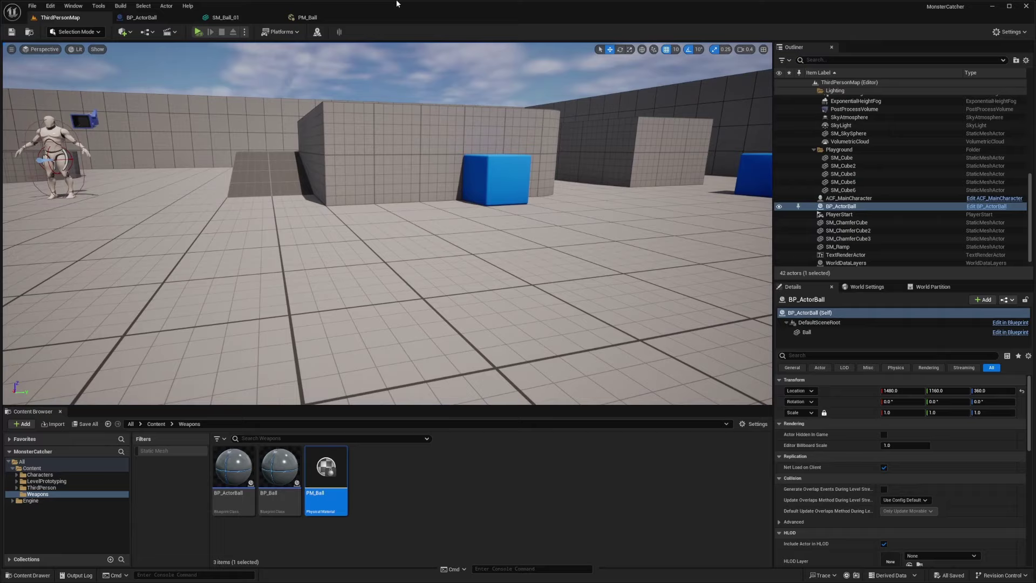
- Set PM_Ball's friction to 100 and restitution to 1.0, and save the asset
left_click(305, 17)
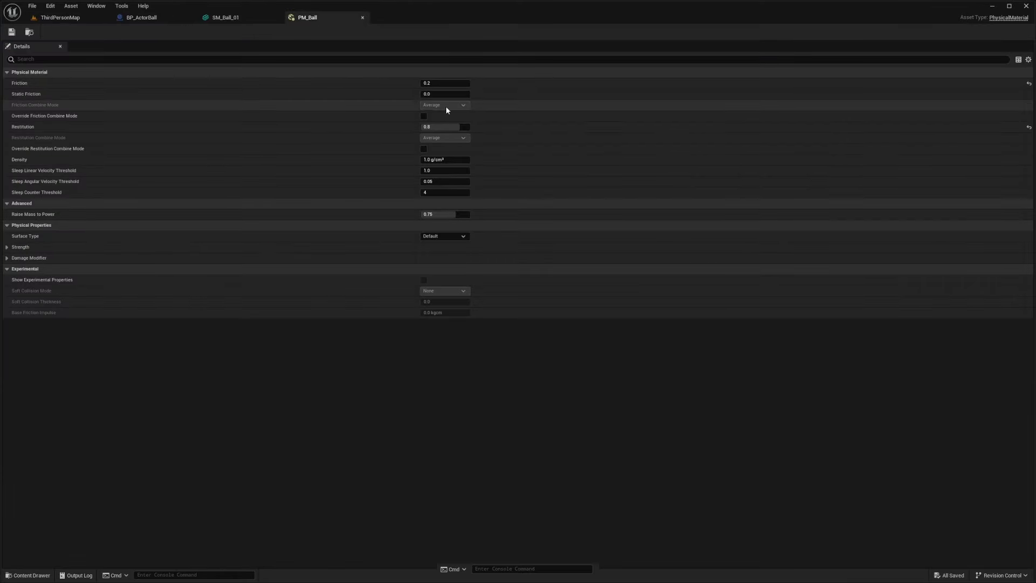
mouse_move(444, 83)
left_mouse_down()
mouse_move(486, 82)
mouse_move(437, 83)
left_mouse_up()
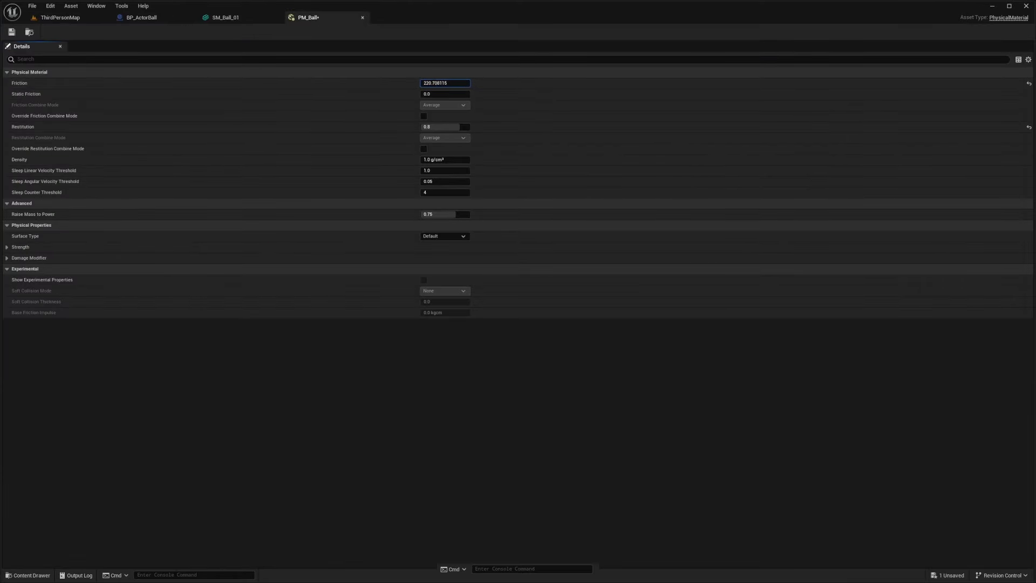
left_click(438, 83)
type("100")
key("Return")
left_click(450, 125)
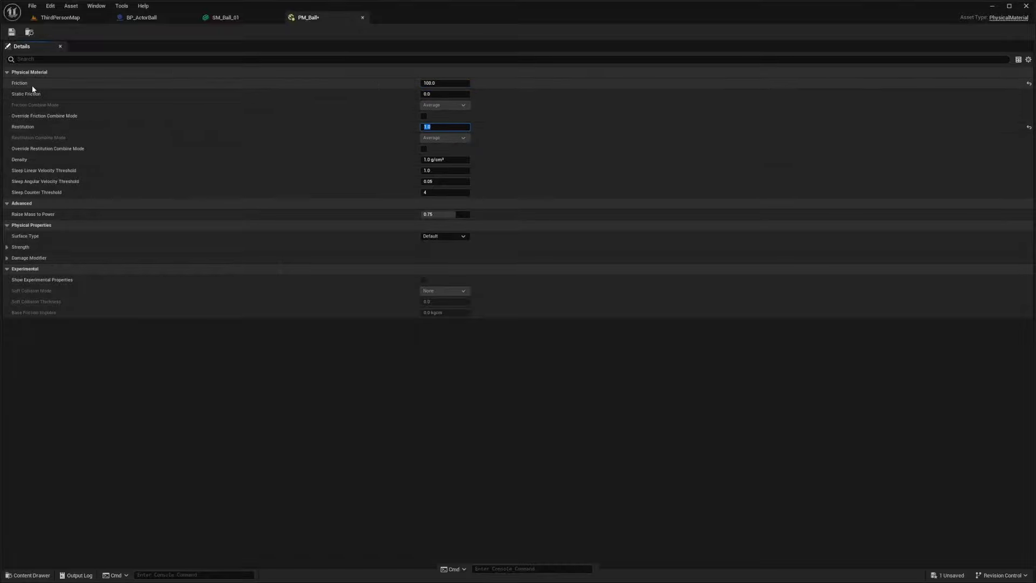
key("ctrl+s")
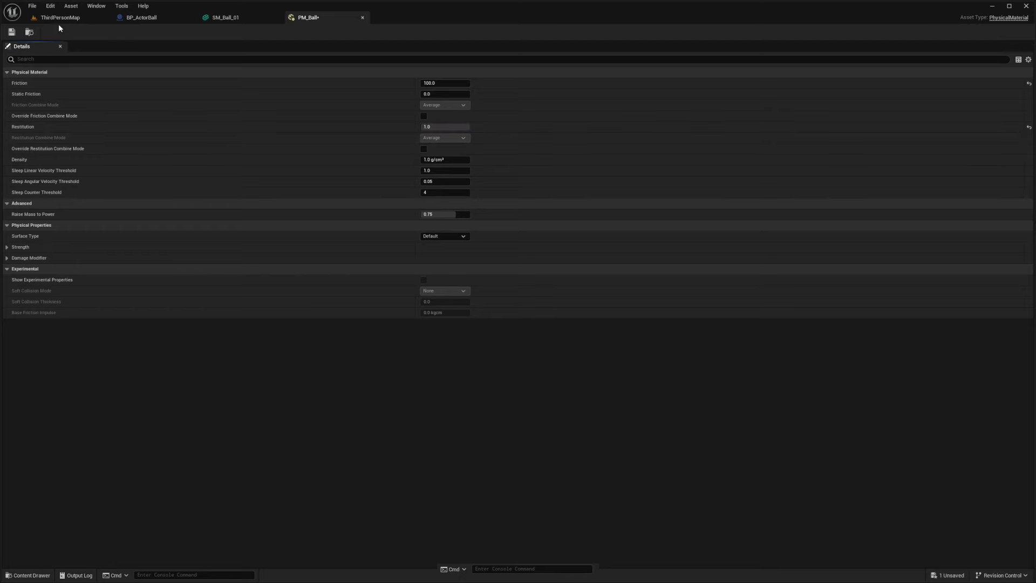
- Simulate ThirdPersonMap in full screen again, follow BP_ActorBall's bounce and roll with the changed friction and restitution, and leave full screen
left_click(60, 17)
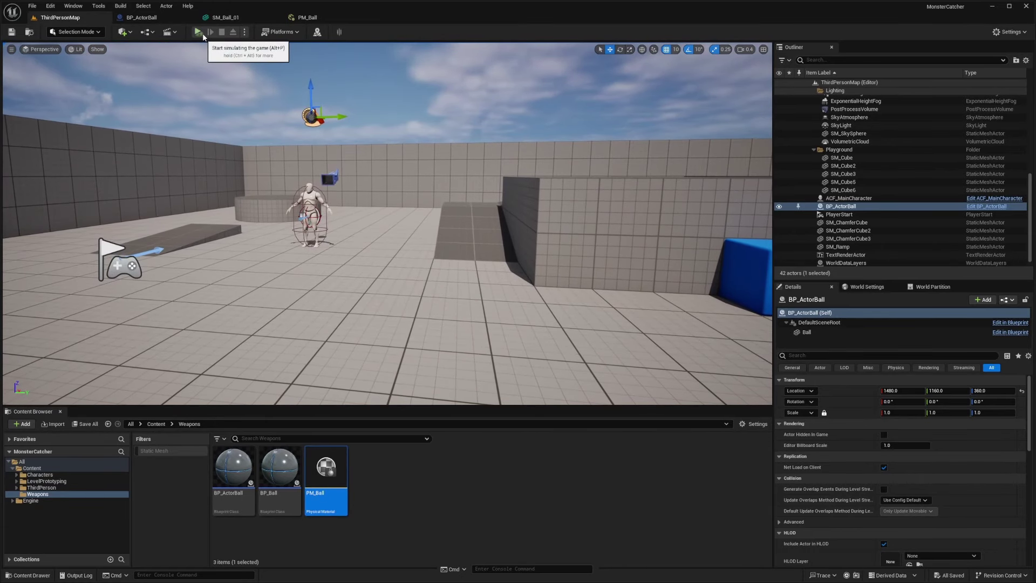
key("F11")
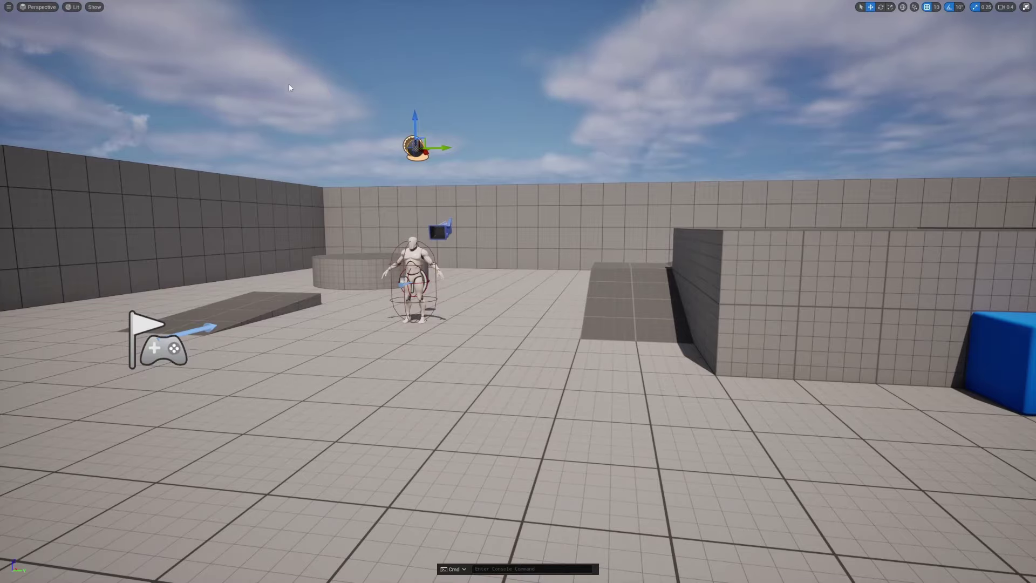
key("alt+p")
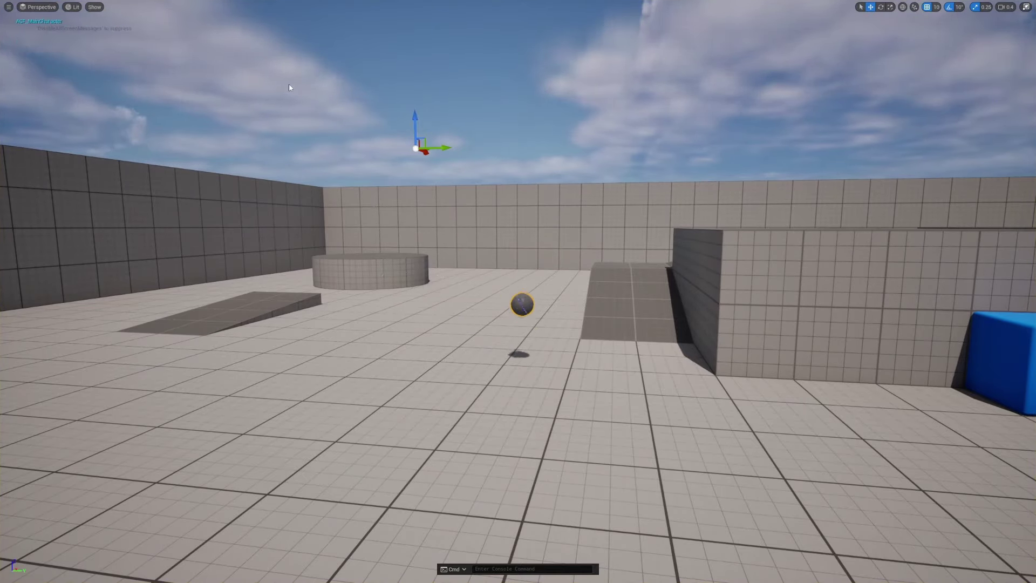
right_click_drag(289, 84, 358, 115)
right_click_drag(467, 139, 551, 123)
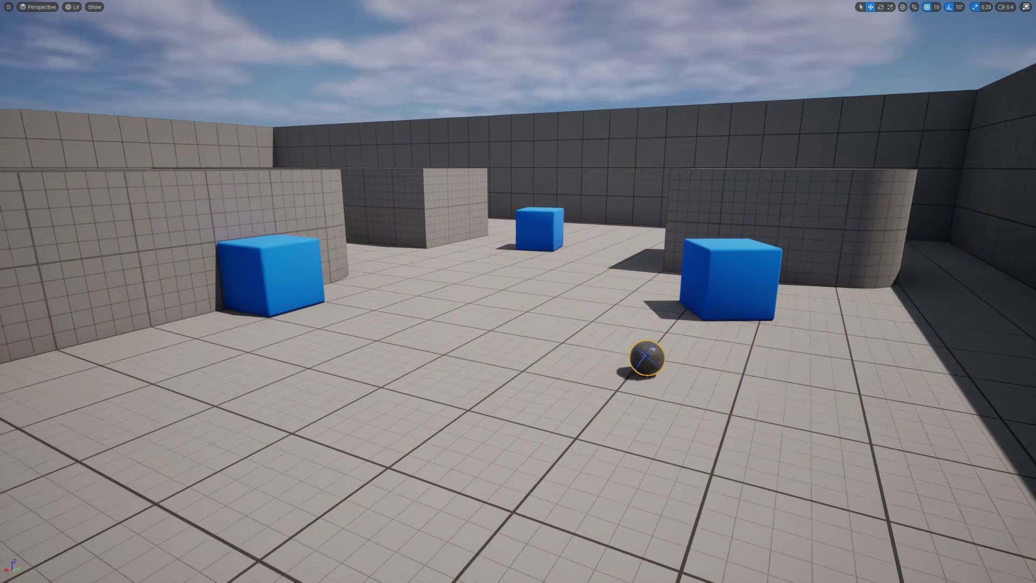
key("F8")
key("F11")
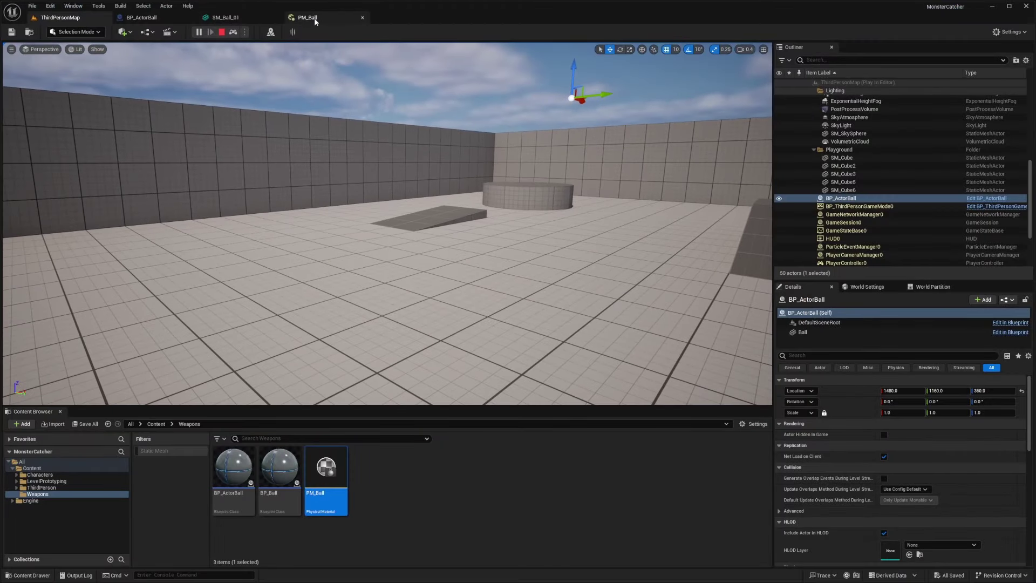